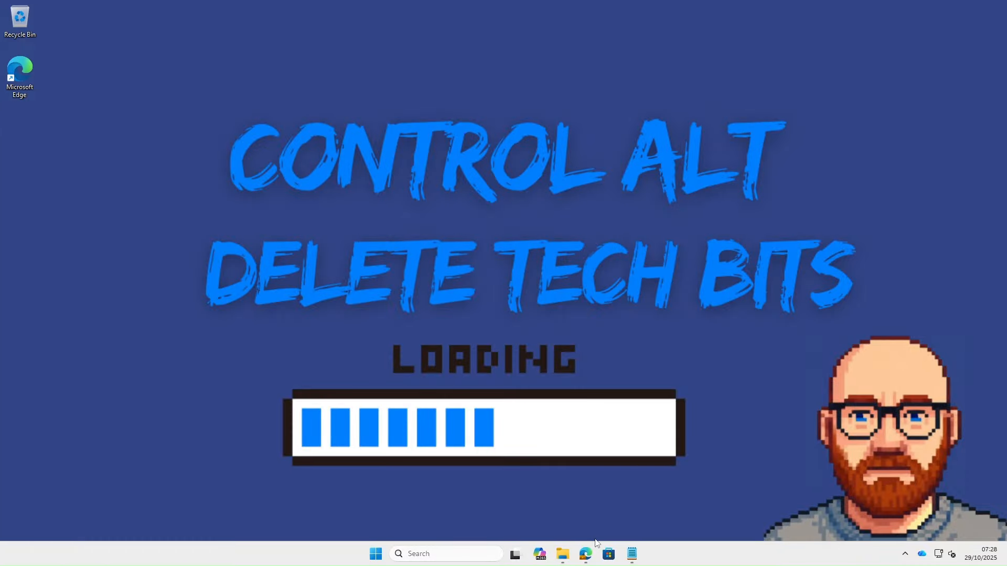
Step: Switch to the Intune admin center in Microsoft Edge and open the device configuration policies
{"action": "left_click", "coordinate": [585, 555]}
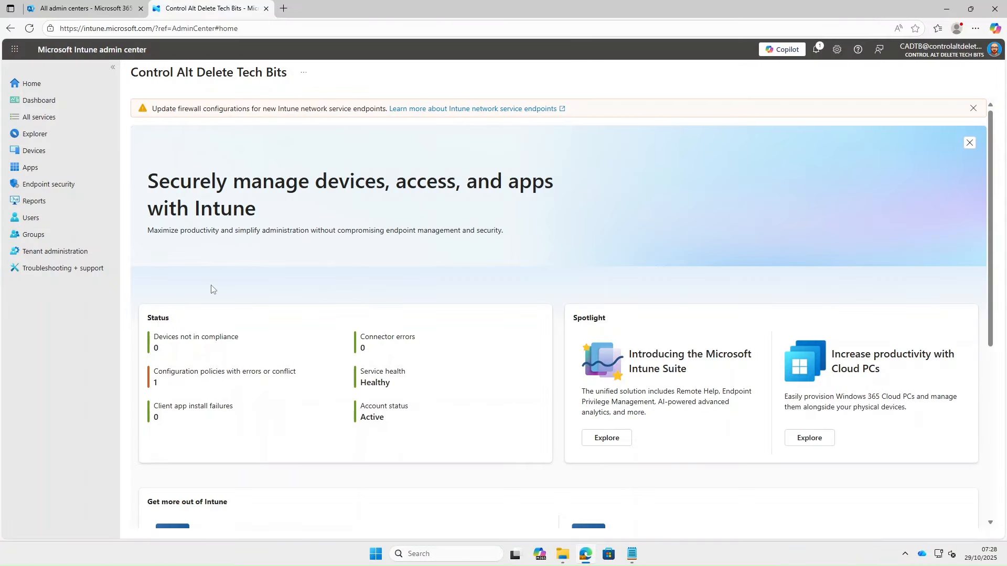
{"action": "left_click", "coordinate": [34, 151]}
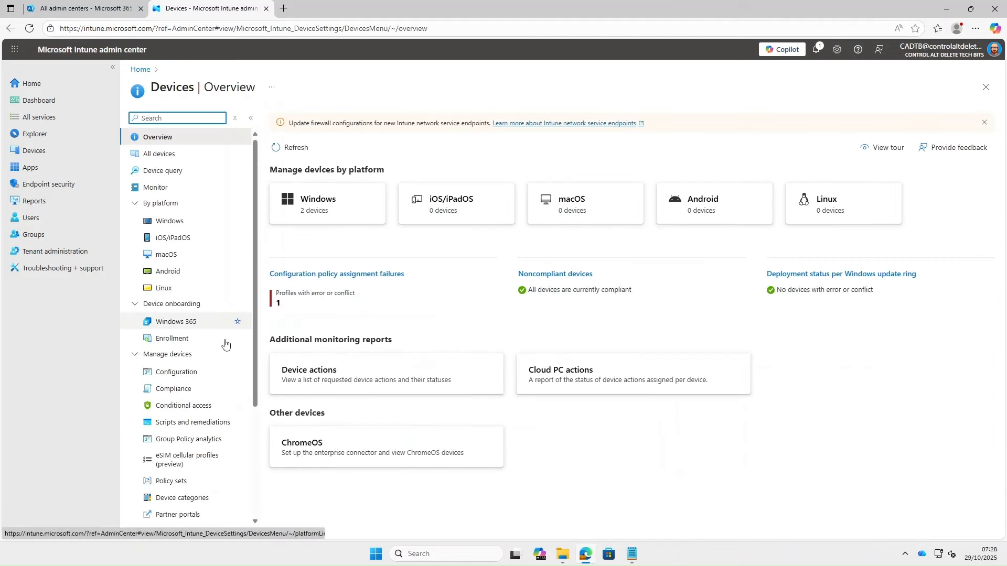
{"action": "left_click", "coordinate": [197, 373]}
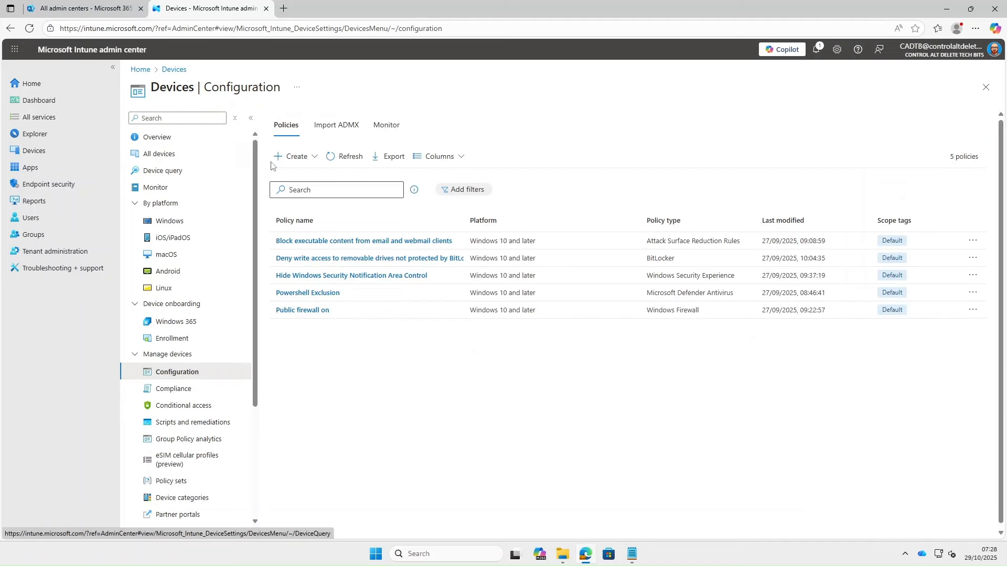
Step: Start a new configuration policy for the Windows 10 and later platform with the Settings catalog profile type
{"action": "left_click", "coordinate": [287, 158]}
{"action": "left_click", "coordinate": [302, 177]}
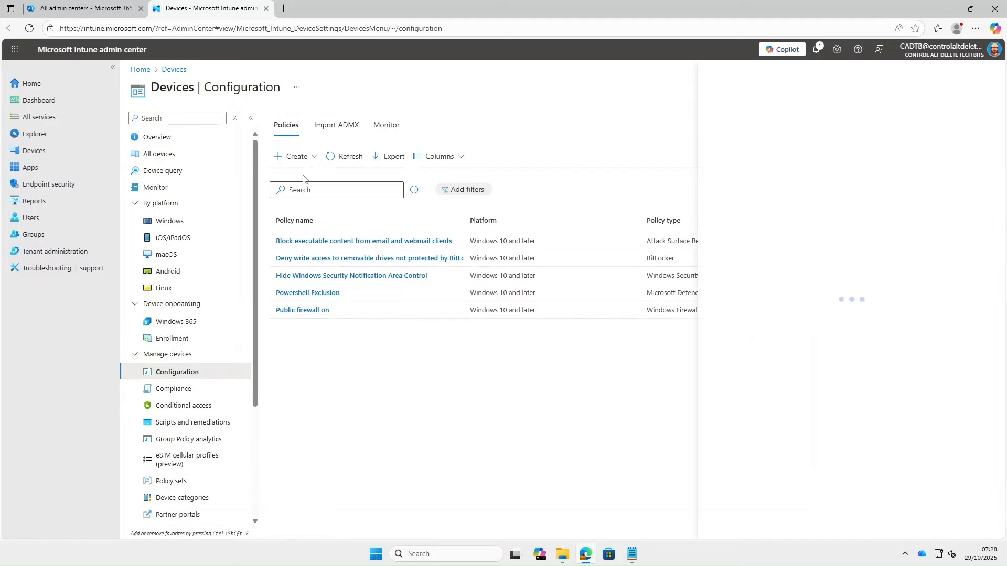
{"action": "left_click", "coordinate": [771, 122]}
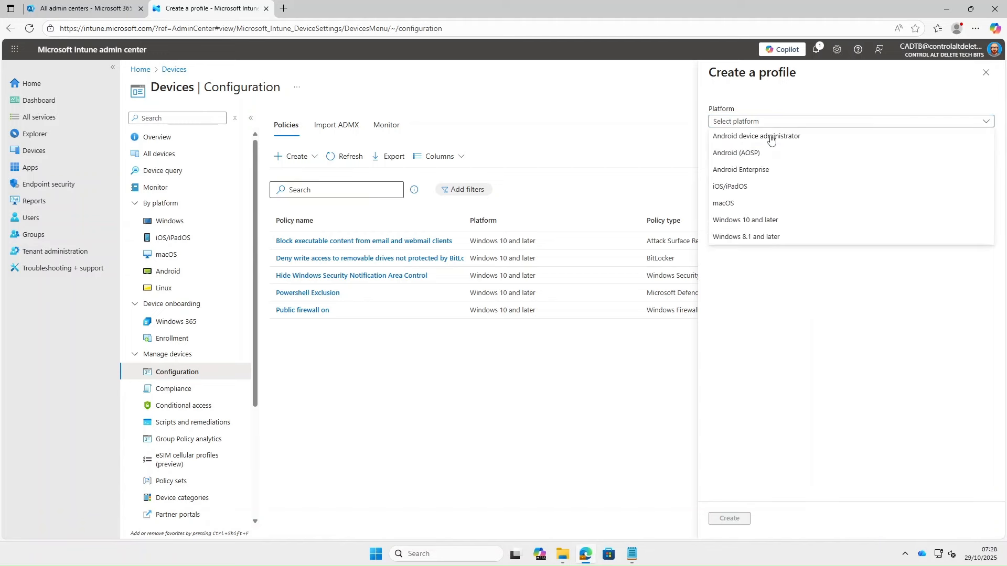
{"action": "left_click", "coordinate": [757, 220]}
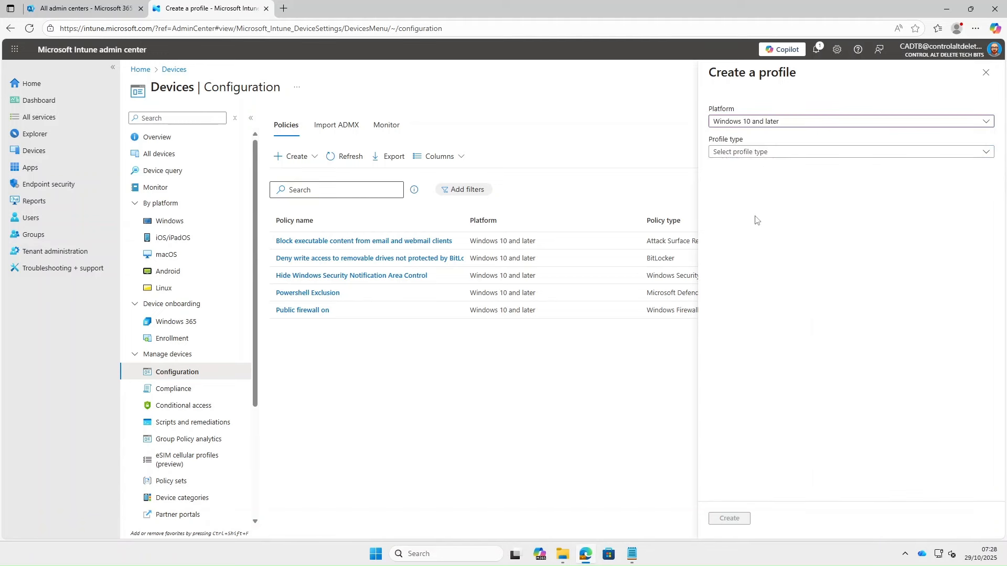
{"action": "left_click", "coordinate": [766, 152]}
{"action": "left_click", "coordinate": [769, 167]}
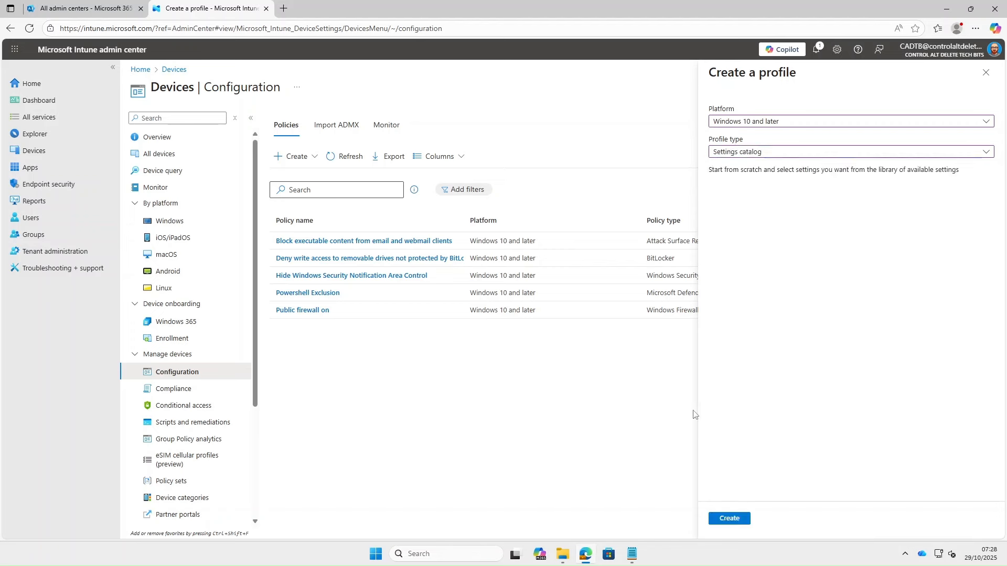
{"action": "left_click", "coordinate": [729, 518]}
Step: Name the profile Recall, leave the description empty and continue to the configuration settings
{"action": "left_click", "coordinate": [399, 150]}
{"action": "type", "text": "Recall"}
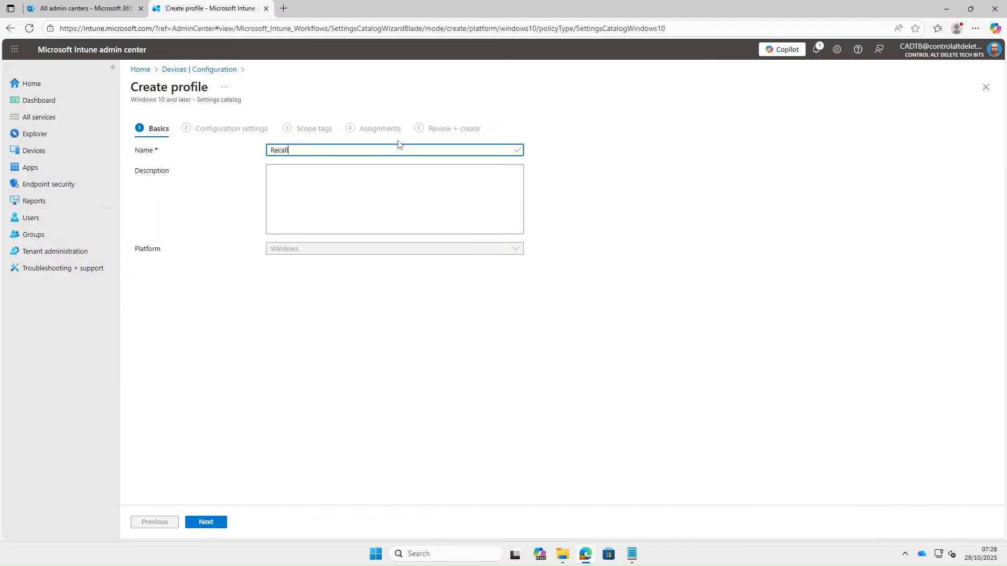
{"action": "left_click", "coordinate": [362, 181]}
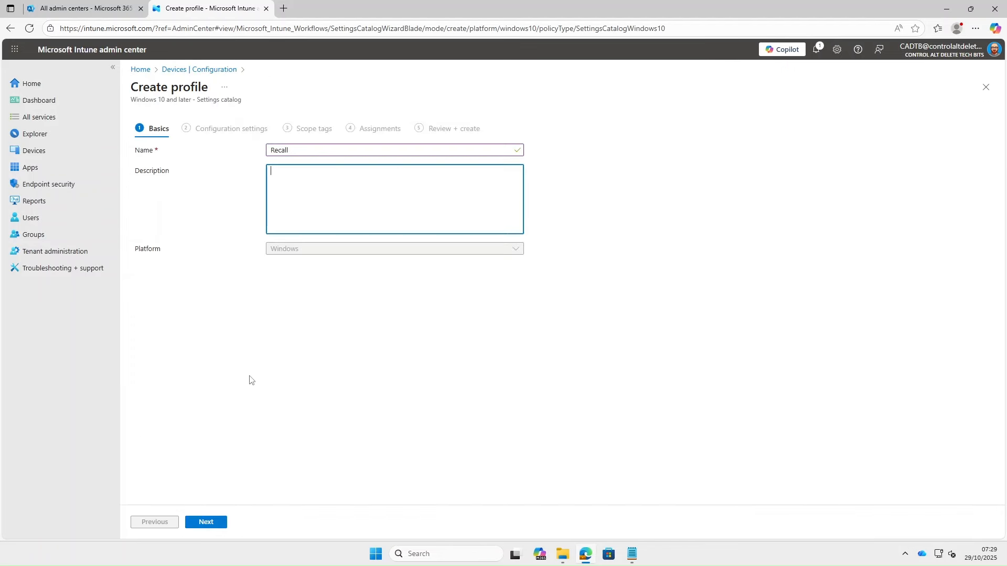
{"action": "left_click", "coordinate": [206, 523]}
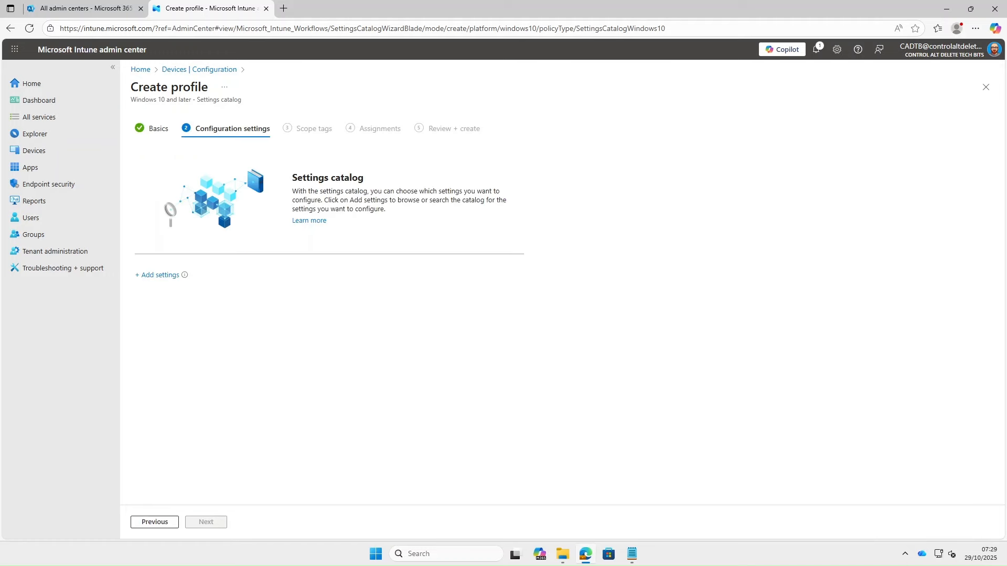
Step: Search the settings catalog for "windows AI" and add Allow Recall Enablement with the value Recall is available
{"action": "left_click", "coordinate": [146, 275]}
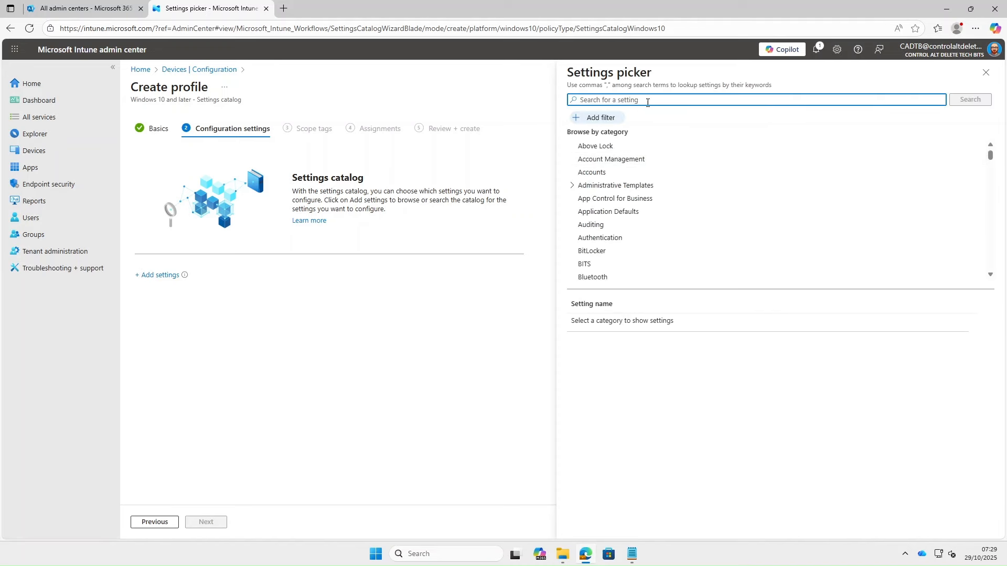
{"action": "type", "text": "windows AI"}
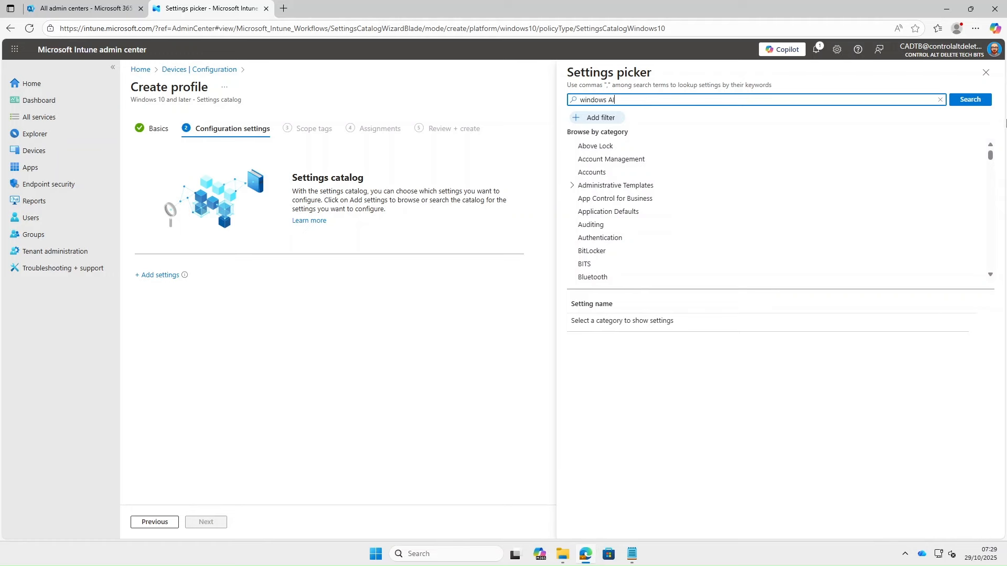
{"action": "left_click", "coordinate": [977, 104]}
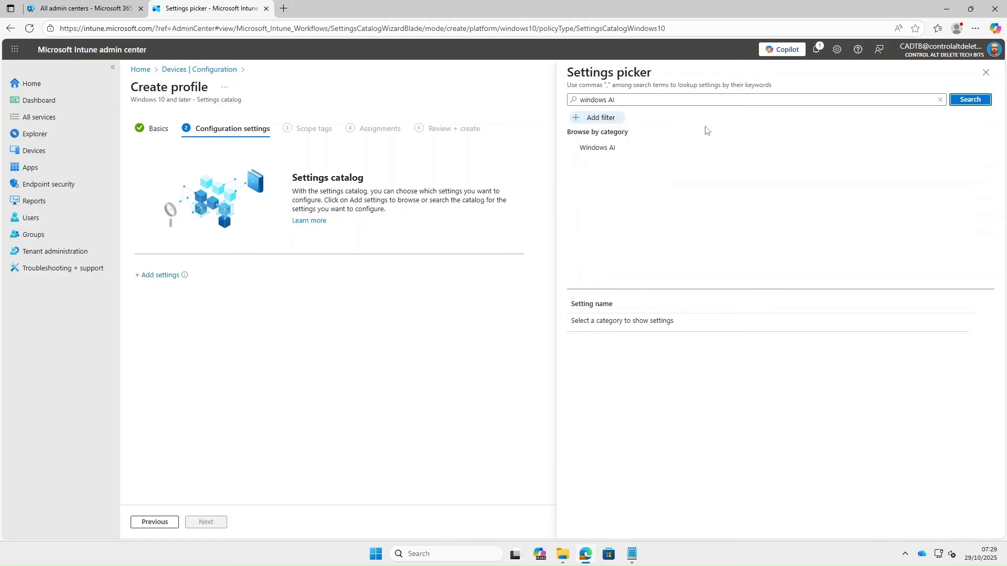
{"action": "left_click", "coordinate": [592, 155]}
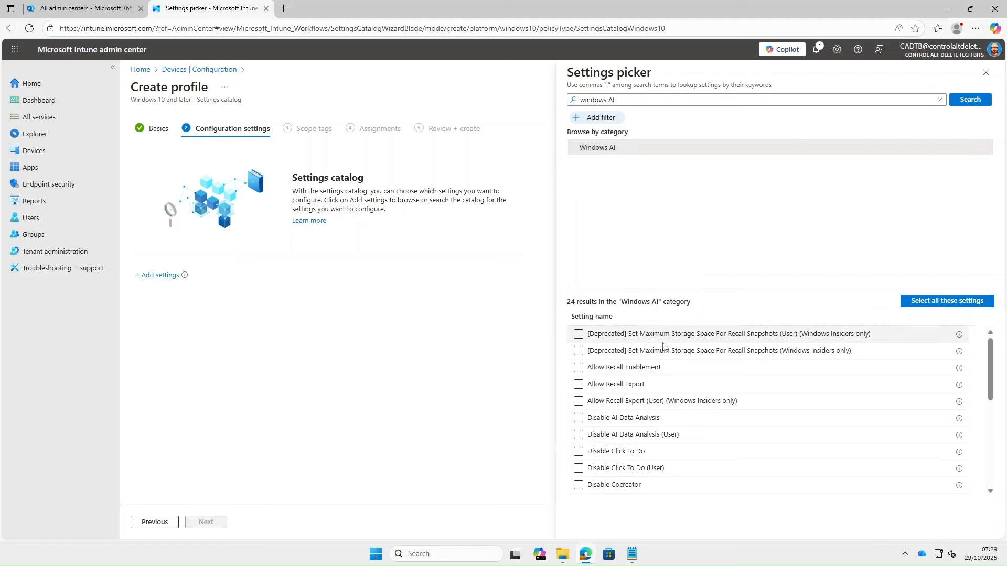
{"action": "left_click", "coordinate": [583, 371]}
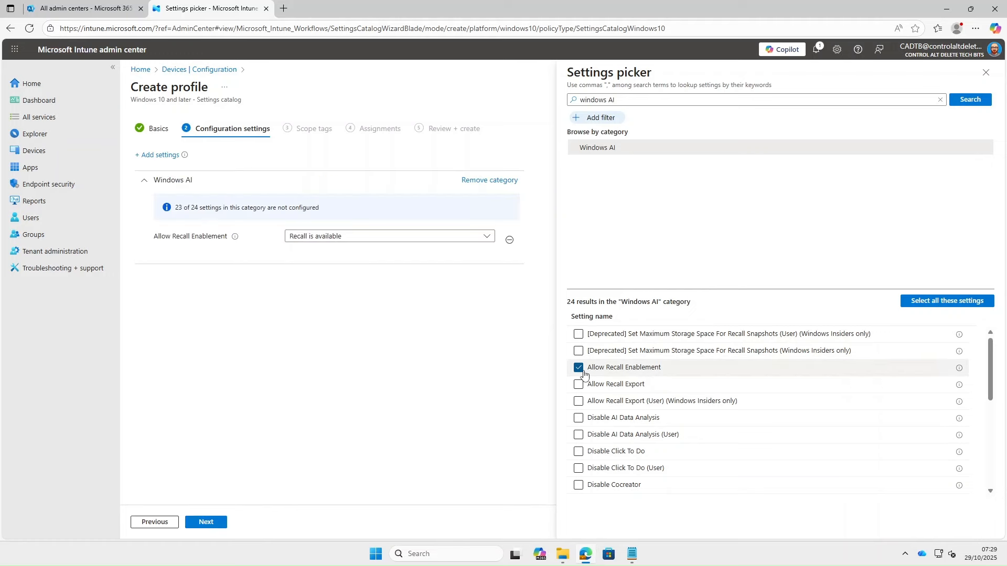
{"action": "left_click", "coordinate": [428, 243]}
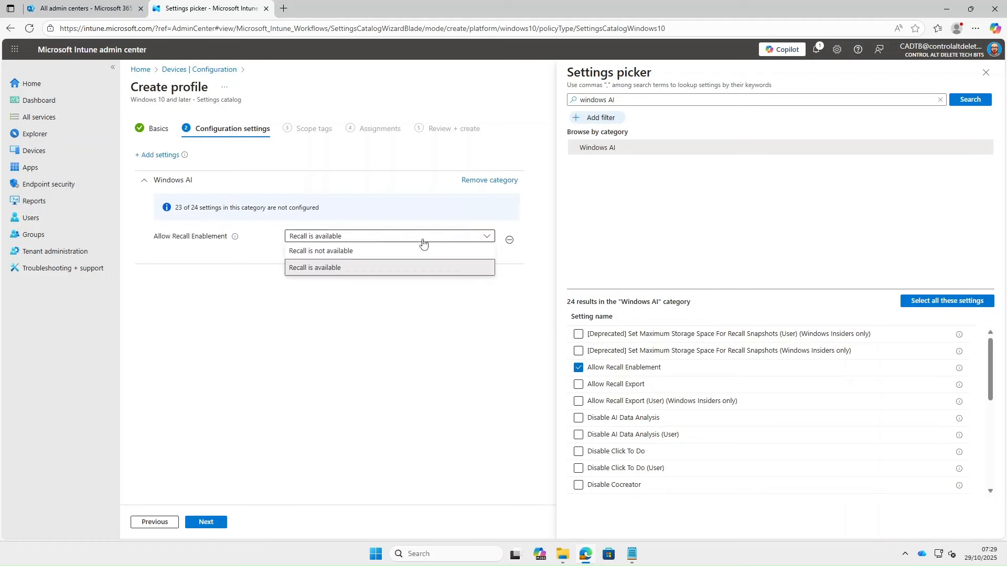
{"action": "left_click", "coordinate": [376, 252]}
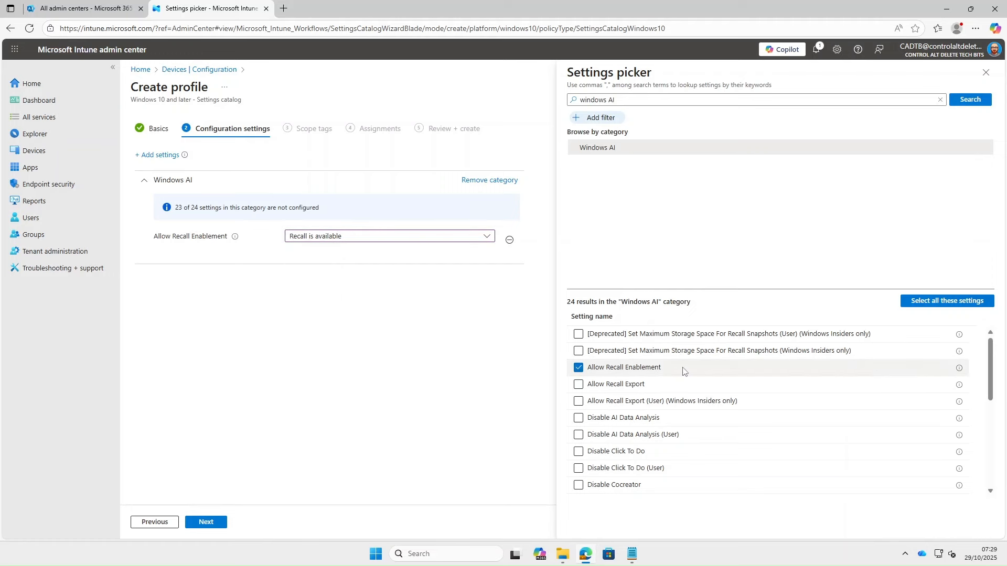
Step: Add the device-level Set Maximum Storage Space For Recall Snapshots setting and set it to 10GB
{"action": "scroll", "coordinate": [682, 372], "scroll_direction": "down", "scroll_amount": 5}
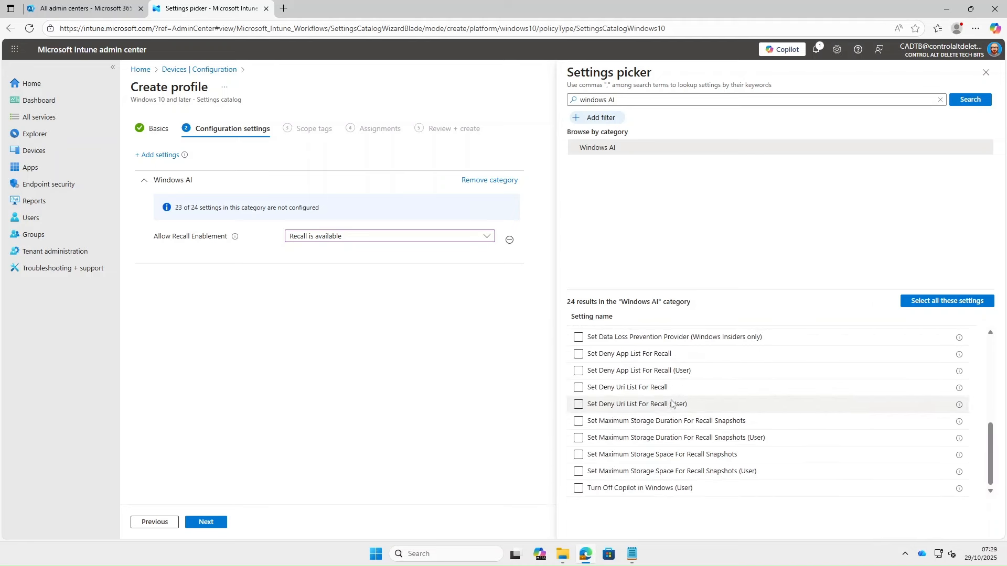
{"action": "left_click", "coordinate": [579, 455]}
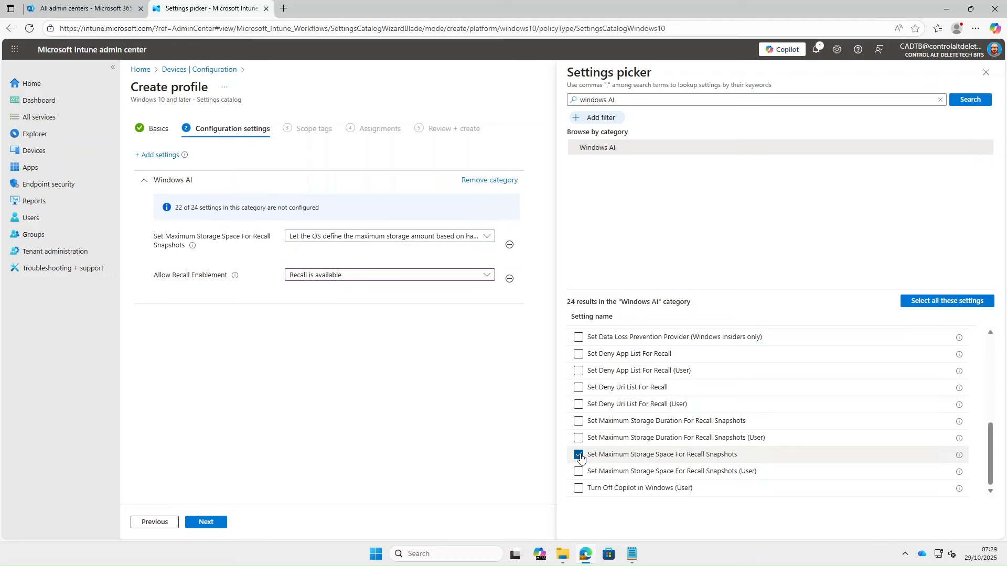
{"action": "left_click", "coordinate": [395, 276]}
{"action": "left_click", "coordinate": [395, 277]}
{"action": "left_click", "coordinate": [412, 238]}
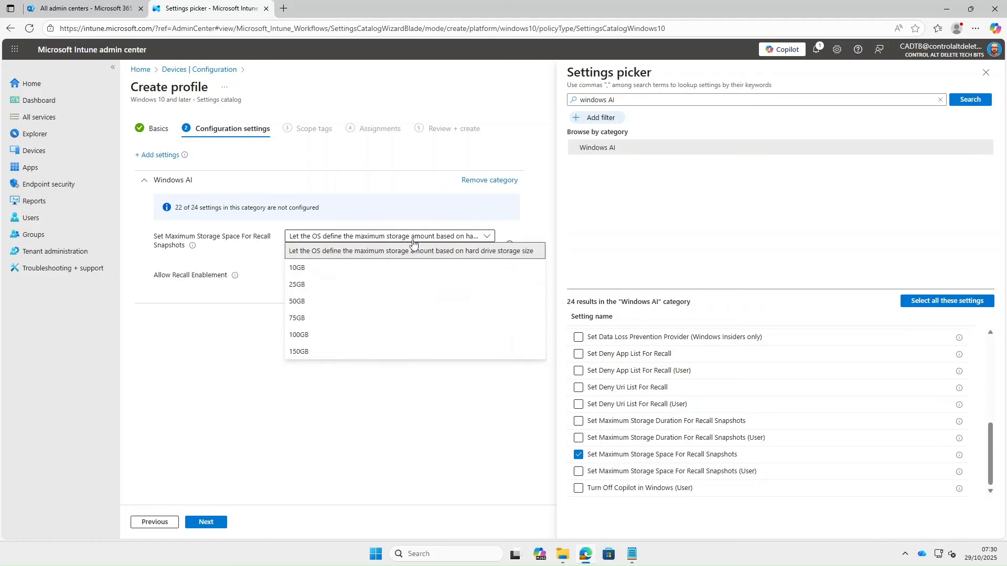
{"action": "left_click", "coordinate": [337, 269]}
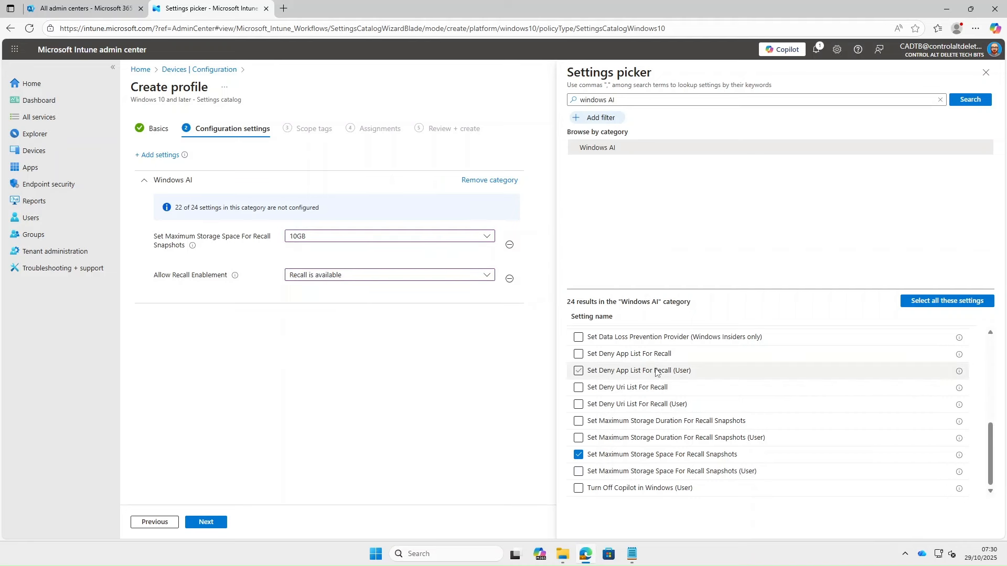
{"action": "left_click", "coordinate": [578, 404]}
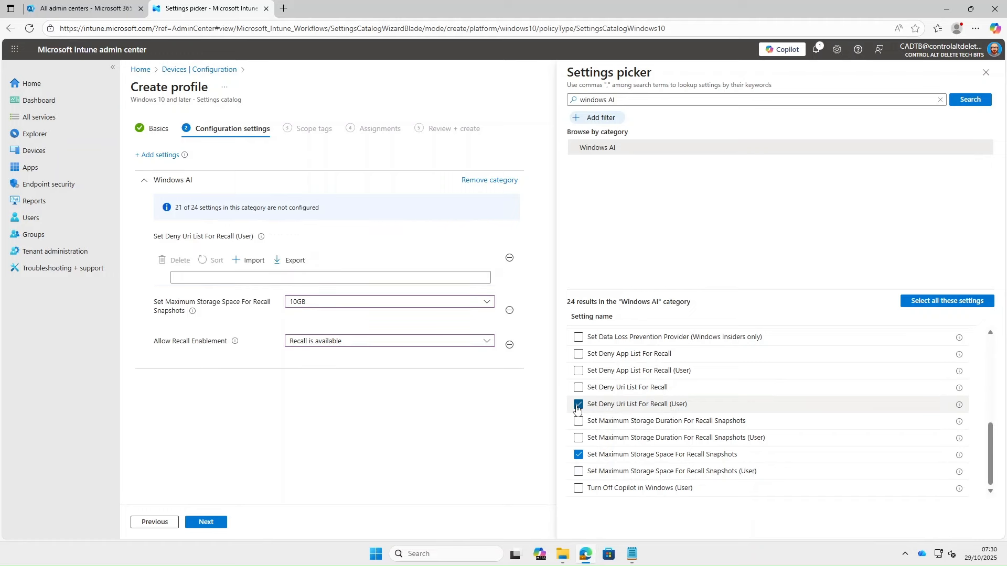
{"action": "left_click", "coordinate": [275, 276]}
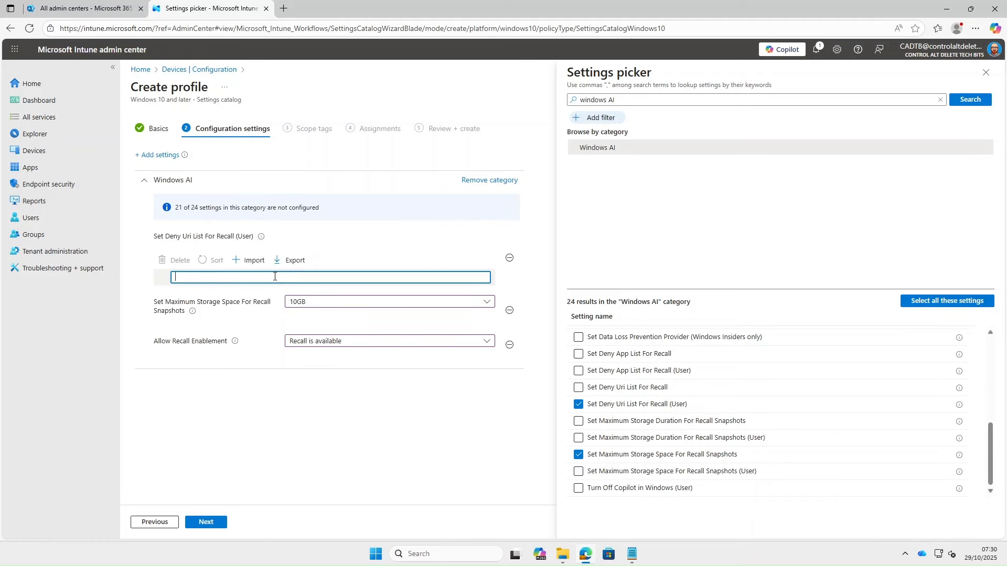
{"action": "type", "text": "https://outlook.office.com/*"}
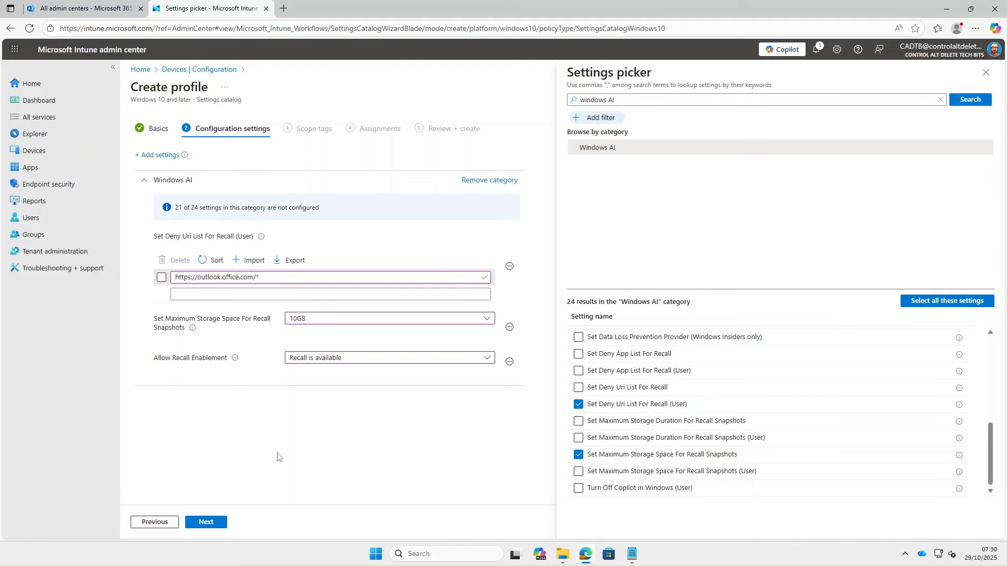
{"action": "left_click", "coordinate": [216, 523]}
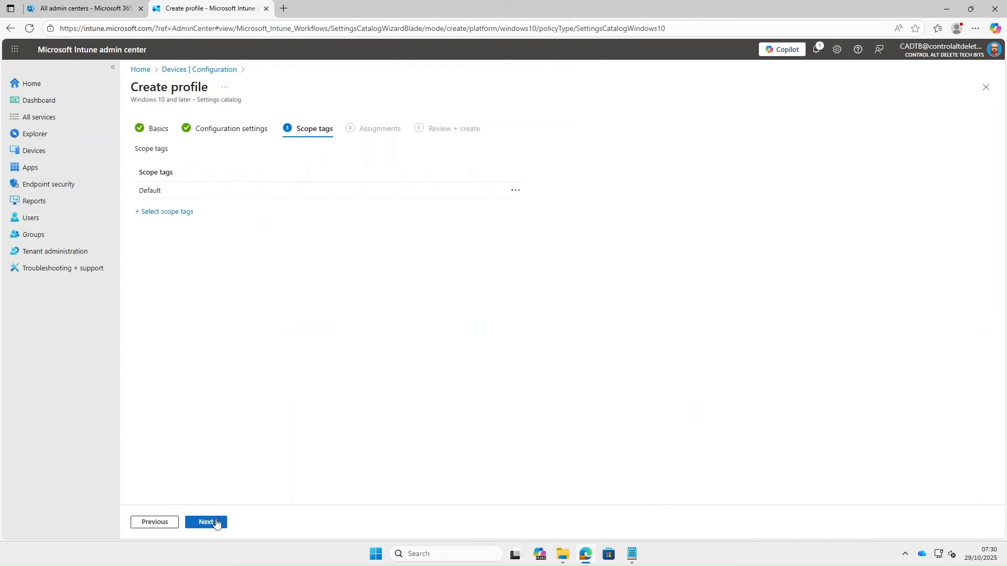
Step: Keep the Default scope tag and assign the profile to the Intune - Windows 11 25H2 group, searching for "int"
{"action": "left_click", "coordinate": [217, 523]}
{"action": "left_click", "coordinate": [166, 167]}
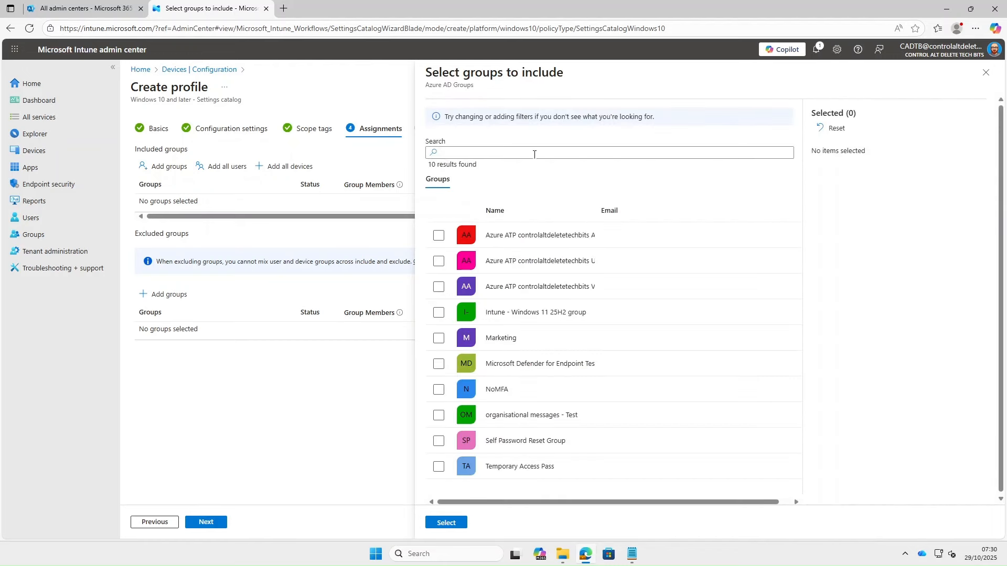
{"action": "left_click", "coordinate": [501, 152]}
{"action": "type", "text": "int"}
{"action": "left_click", "coordinate": [439, 235]}
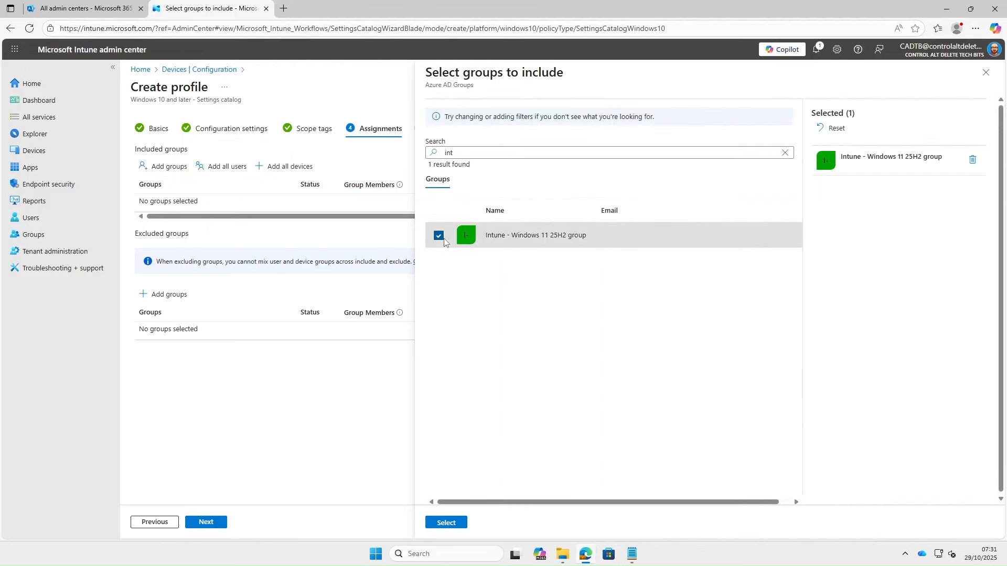
{"action": "left_click", "coordinate": [446, 522]}
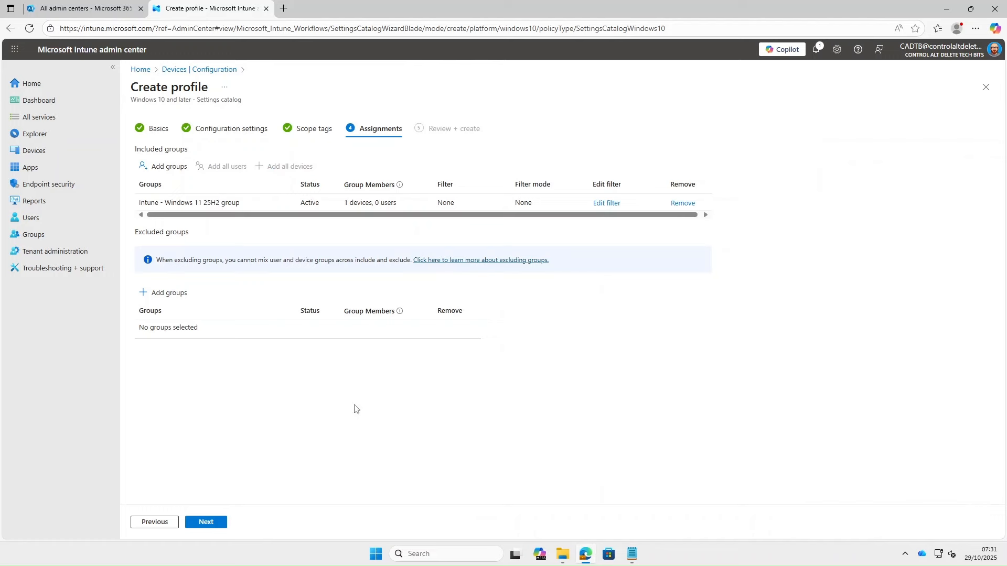
Step: Review the Recall profile's summary and create the policy
{"action": "left_click", "coordinate": [207, 522]}
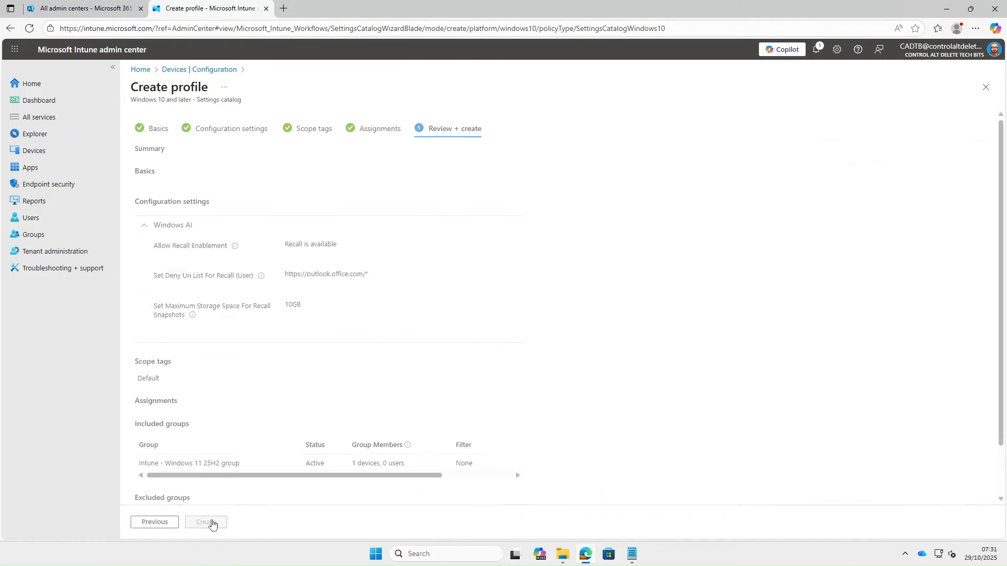
{"action": "scroll", "coordinate": [374, 325], "scroll_direction": "down", "scroll_amount": 5}
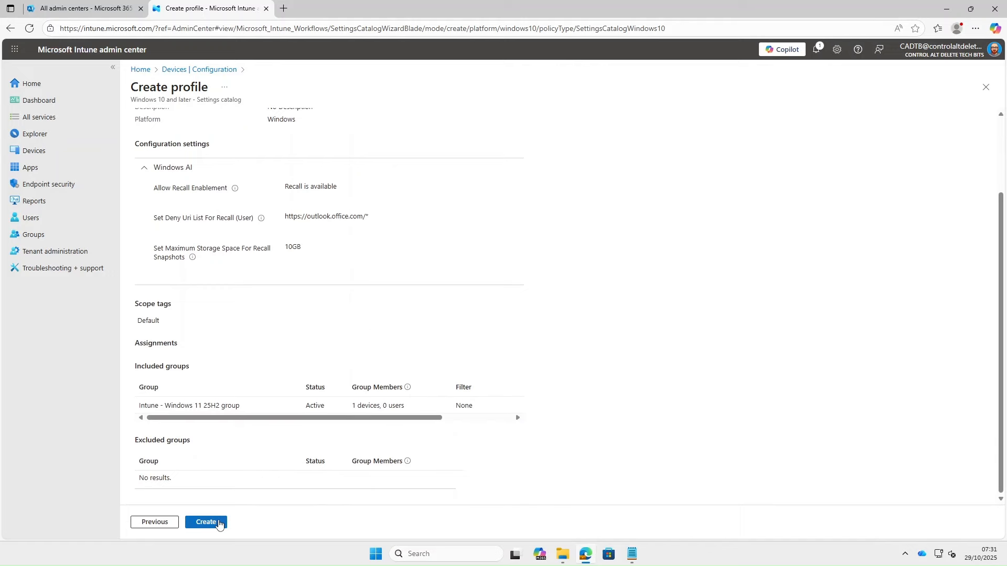
{"action": "left_click", "coordinate": [218, 522]}
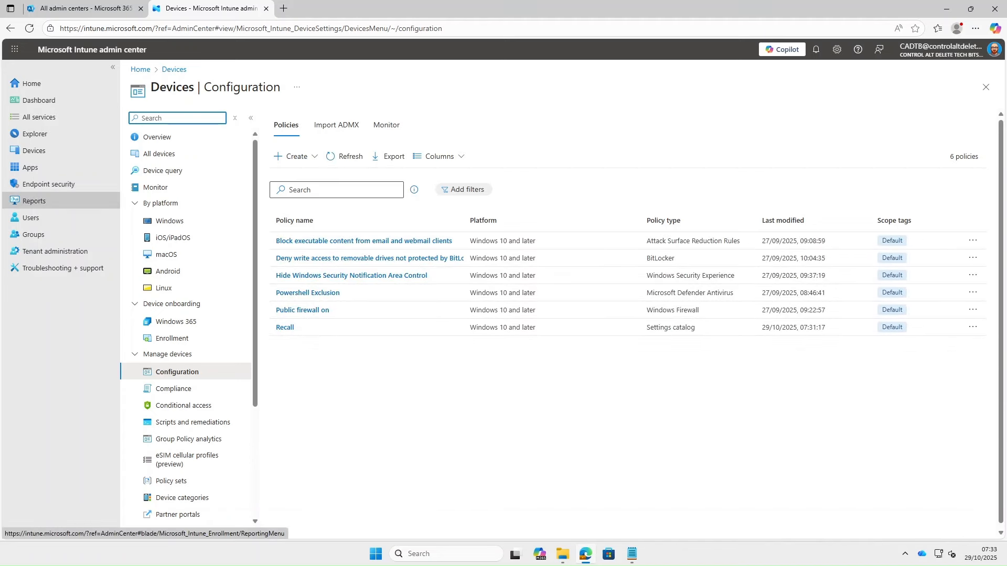
Step: Start another configuration policy for Windows 10 and later, again based on the Settings catalog
{"action": "left_click", "coordinate": [304, 164]}
{"action": "left_click", "coordinate": [306, 176]}
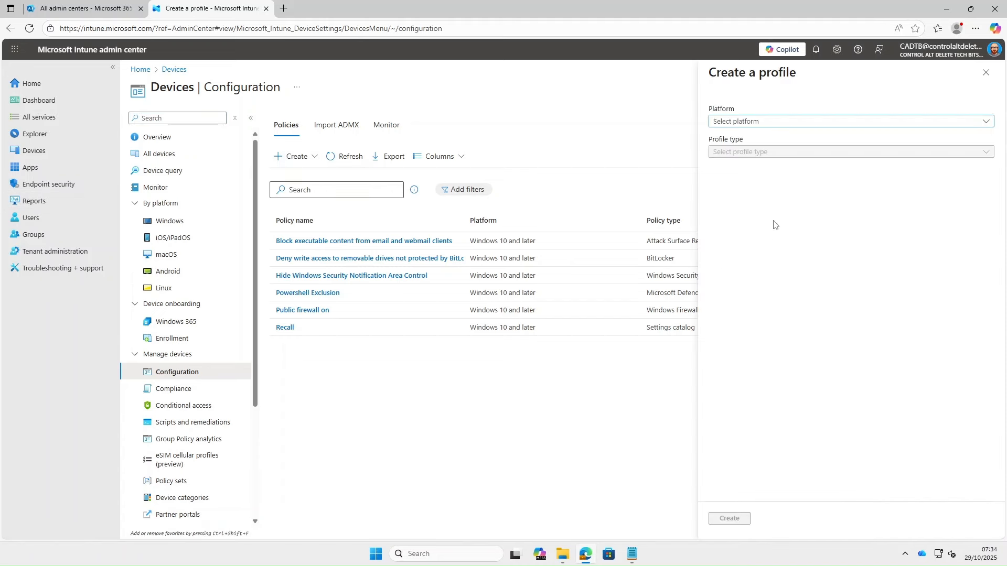
{"action": "left_click", "coordinate": [745, 125]}
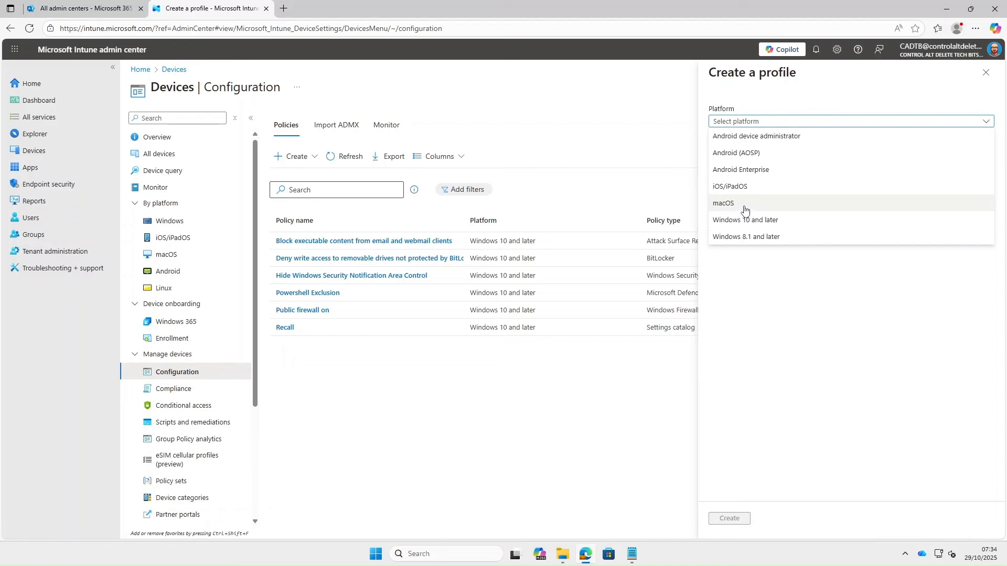
{"action": "left_click", "coordinate": [749, 221]}
{"action": "left_click", "coordinate": [750, 152]}
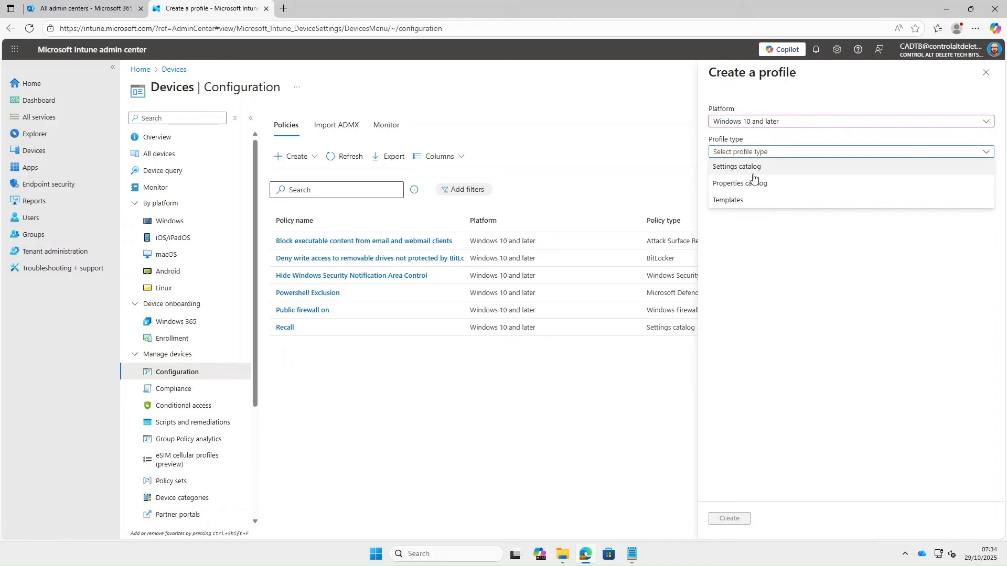
{"action": "left_click", "coordinate": [744, 165]}
{"action": "left_click", "coordinate": [729, 518]}
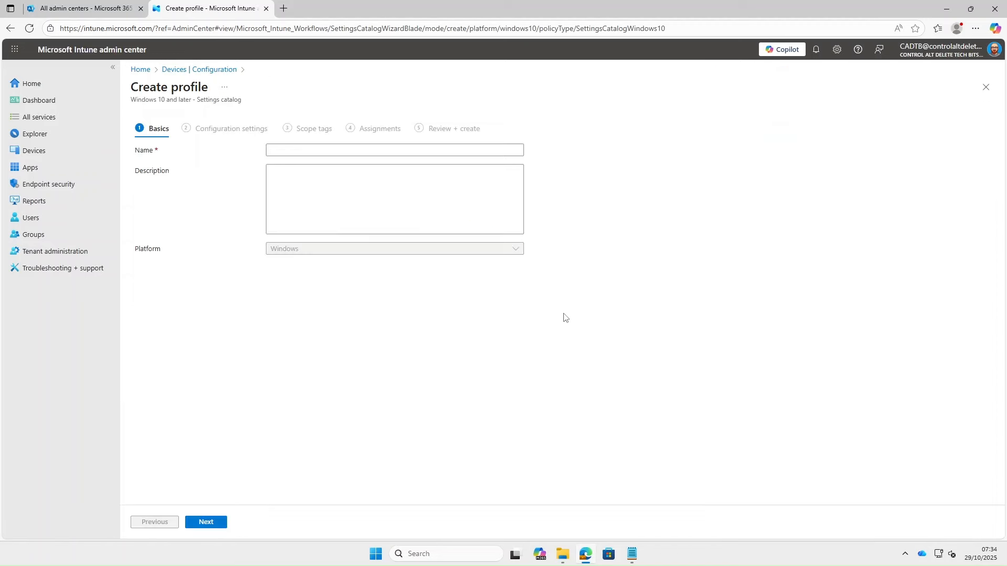
Step: Name the profile "copilot", give it the description "Turn copilot off" and continue to the configuration settings
{"action": "left_click", "coordinate": [292, 150]}
{"action": "type", "text": "copilot"}
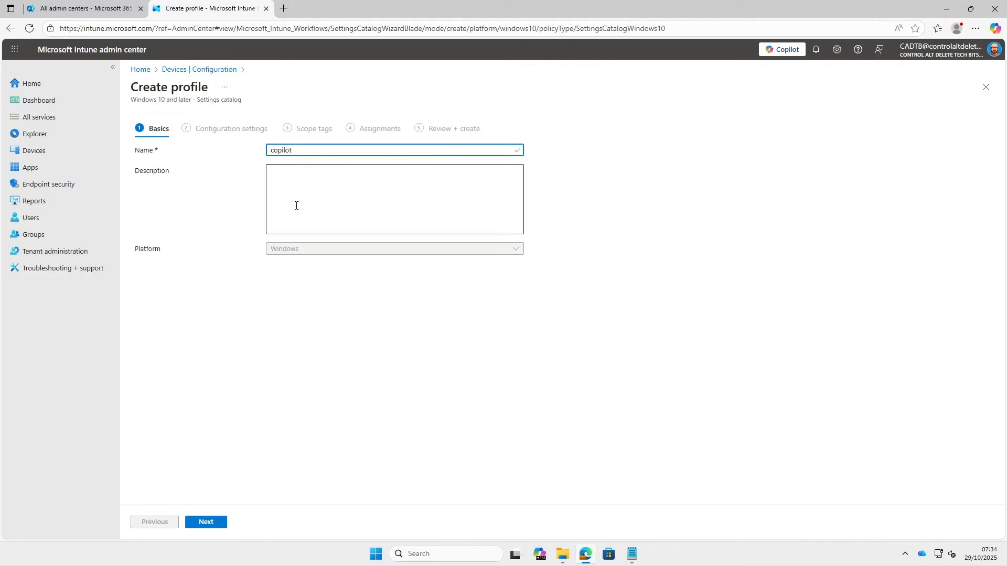
{"action": "left_click", "coordinate": [299, 182]}
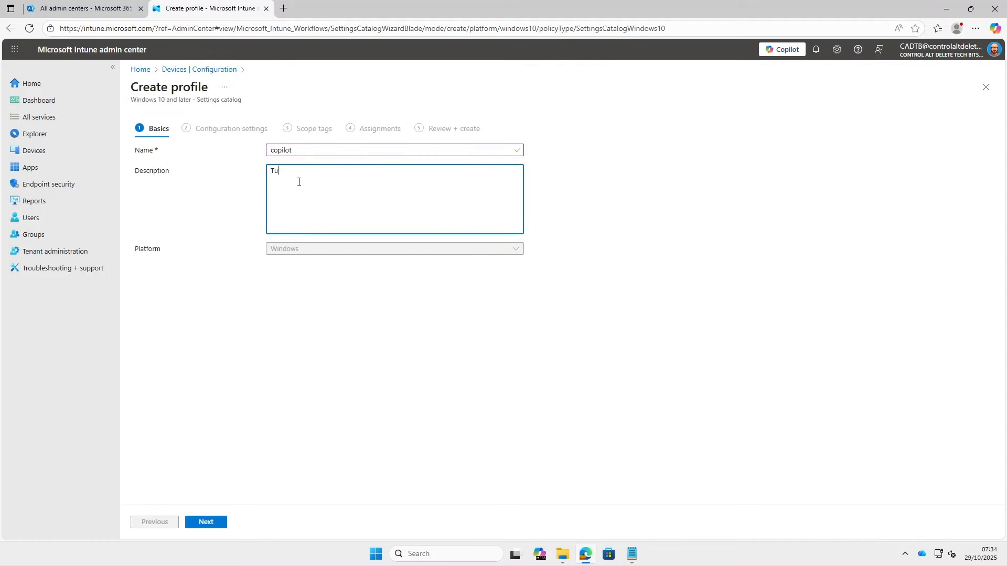
{"action": "type", "text": "Turn copilot off"}
{"action": "left_click", "coordinate": [206, 523]}
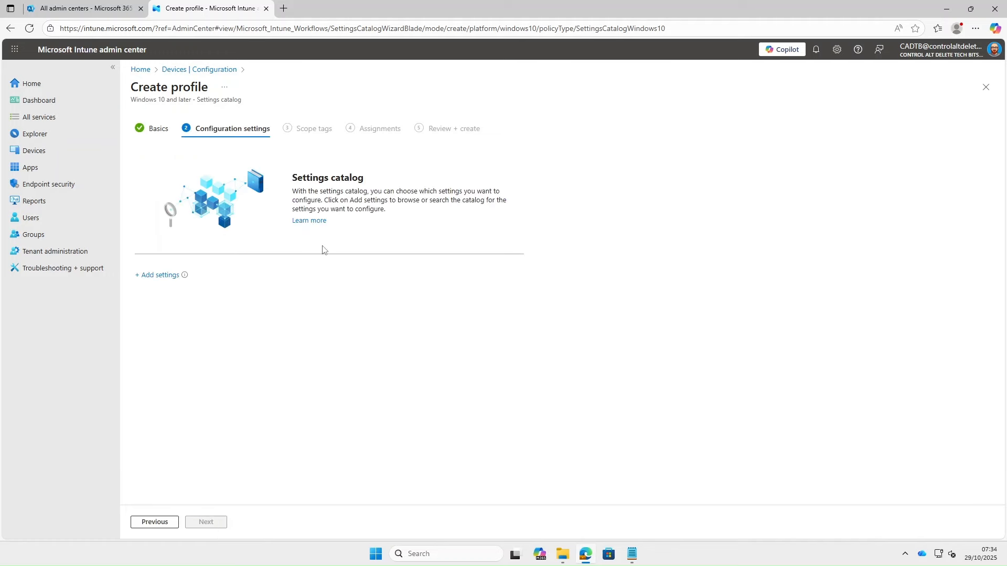
Step: Add Turn Off Copilot in Windows (User) from the Windows AI category, set it to Disable Copilot and finish the configuration settings
{"action": "left_click", "coordinate": [167, 275]}
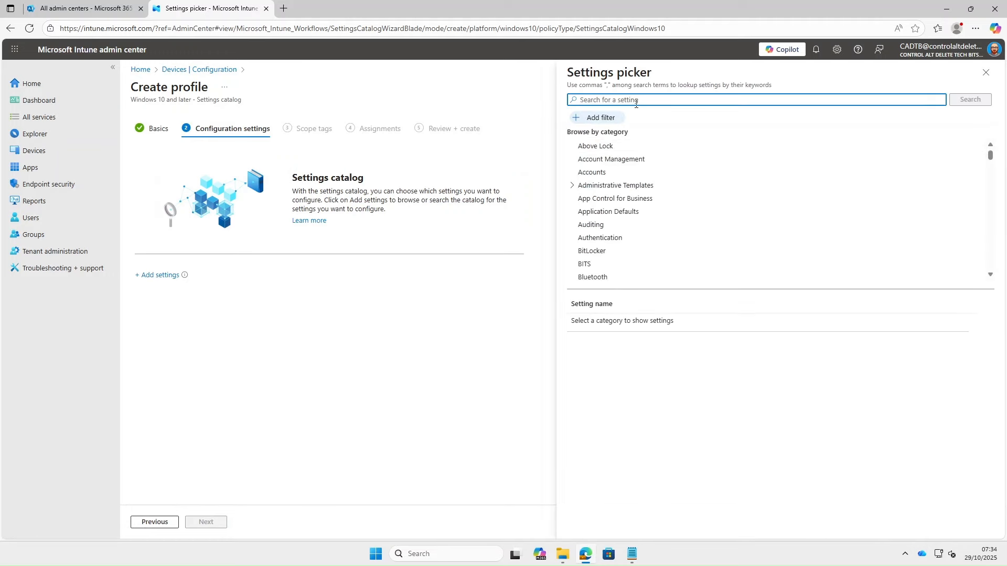
{"action": "type", "text": "Windows AI"}
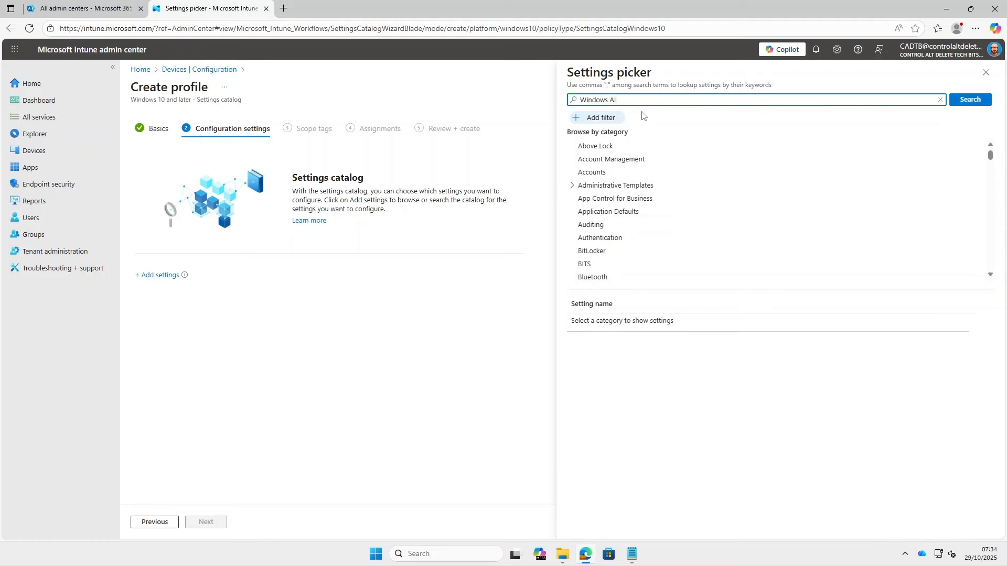
{"action": "left_click", "coordinate": [967, 99]}
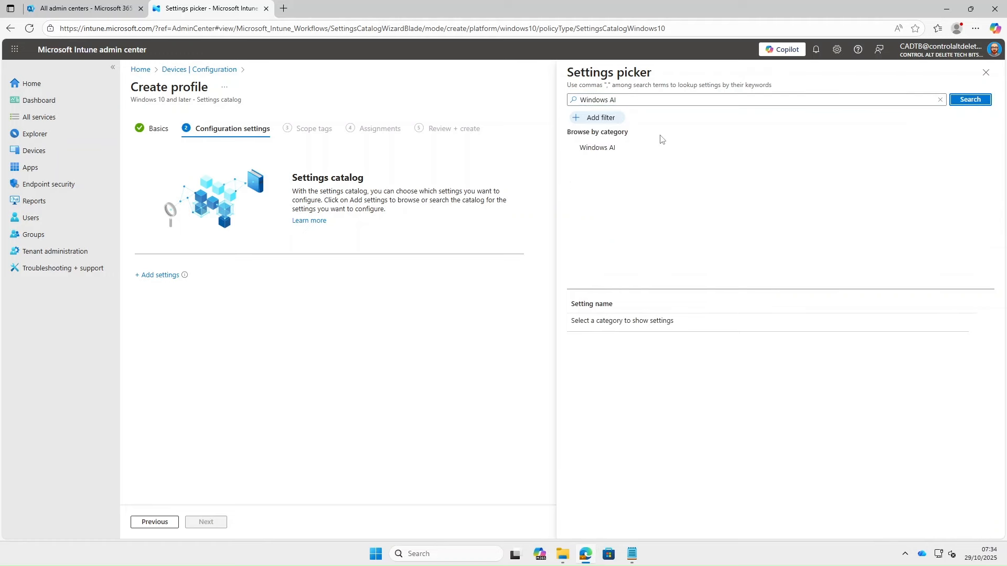
{"action": "left_click", "coordinate": [614, 149]}
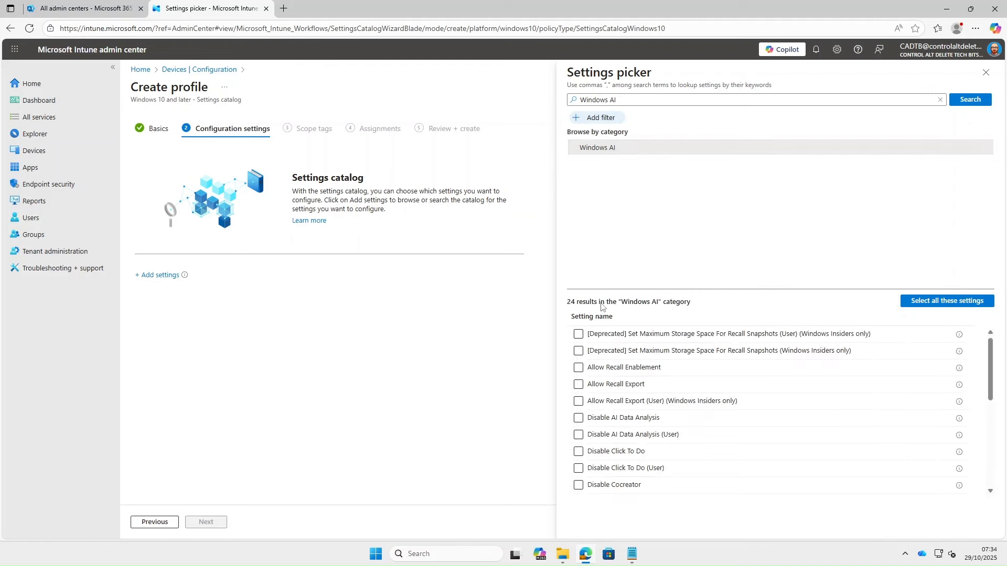
{"action": "scroll", "coordinate": [640, 416], "scroll_direction": "down", "scroll_amount": 5}
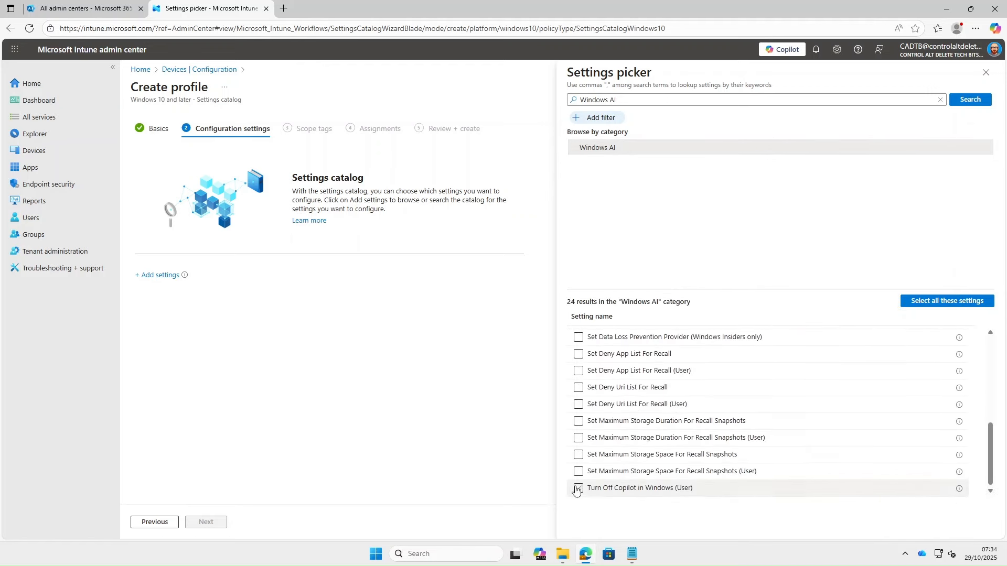
{"action": "left_click", "coordinate": [578, 488]}
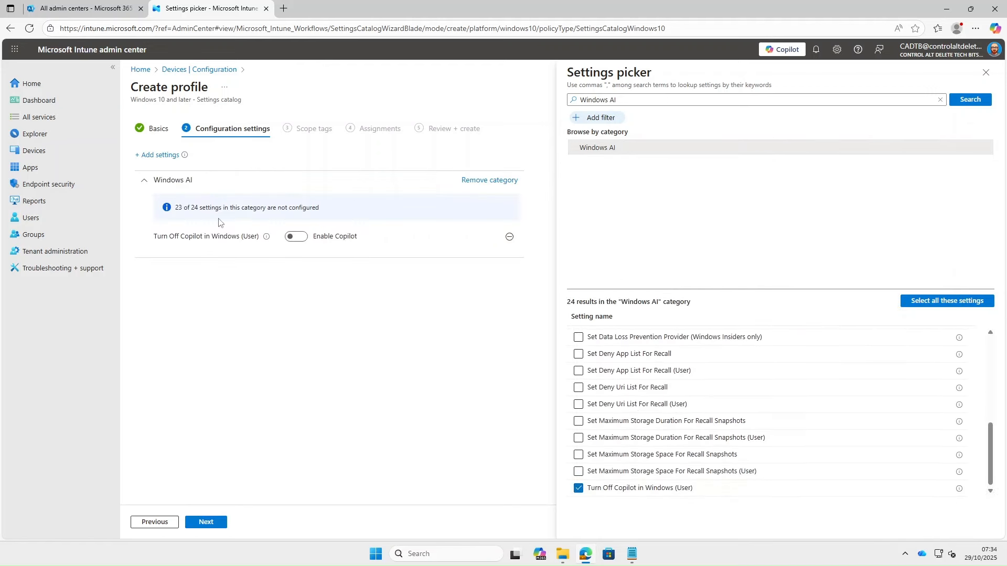
{"action": "left_click", "coordinate": [295, 237]}
{"action": "left_click", "coordinate": [218, 524]}
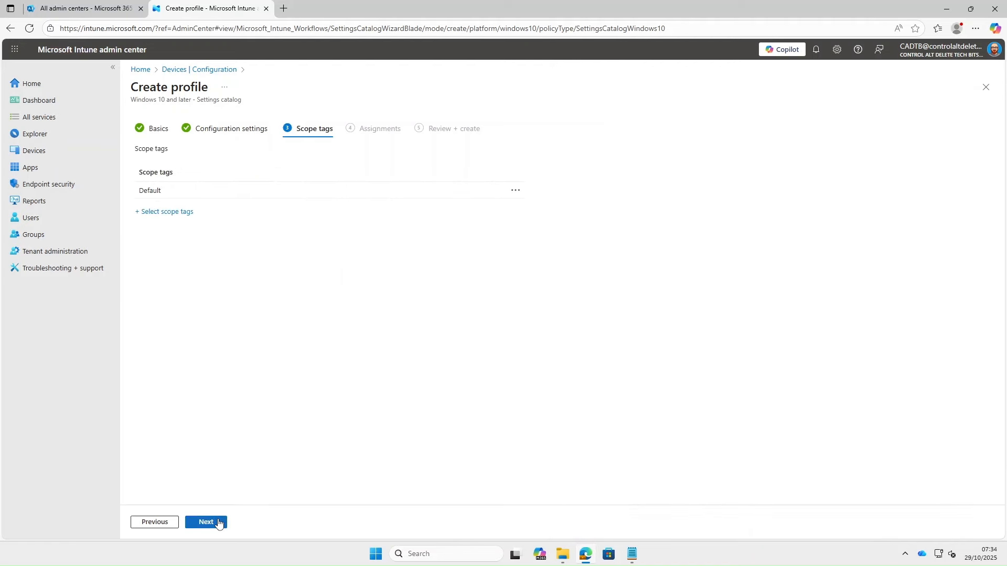
Step: Keep the Default scope tag, assign the copilot profile to the Intune - Windows 11 25H2 group by searching for "intune", and create the policy
{"action": "left_click", "coordinate": [218, 523]}
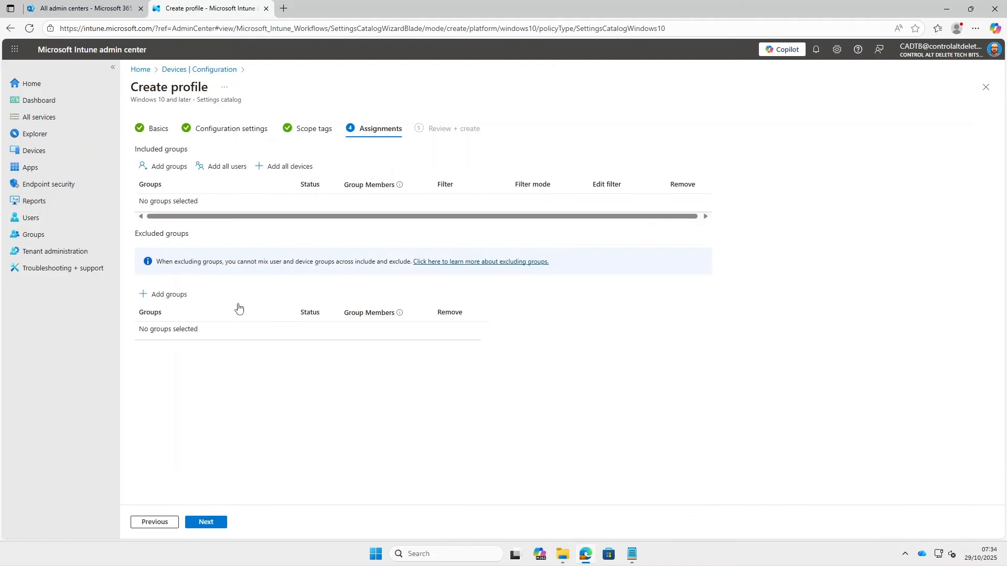
{"action": "left_click", "coordinate": [157, 167]}
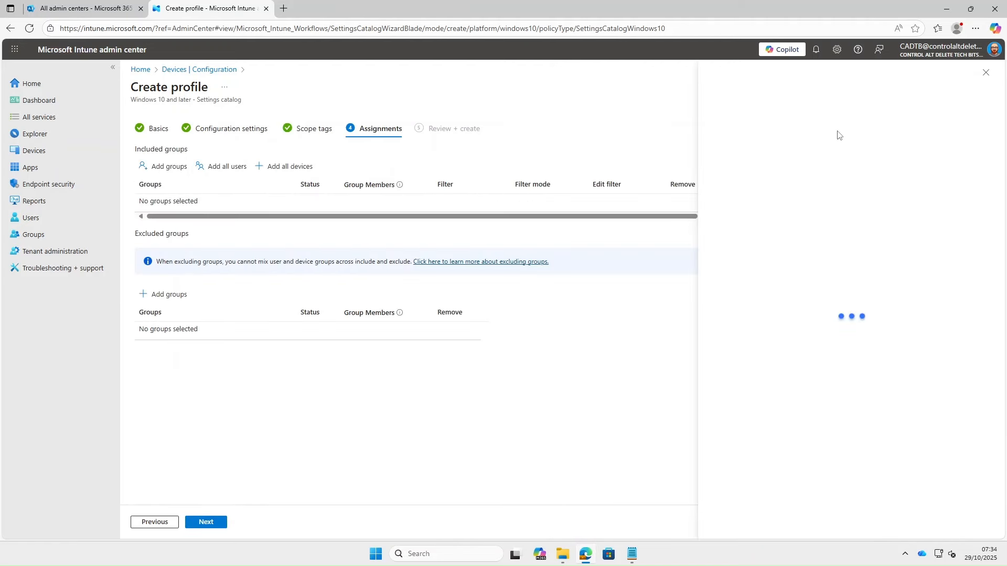
{"action": "left_click", "coordinate": [608, 153]}
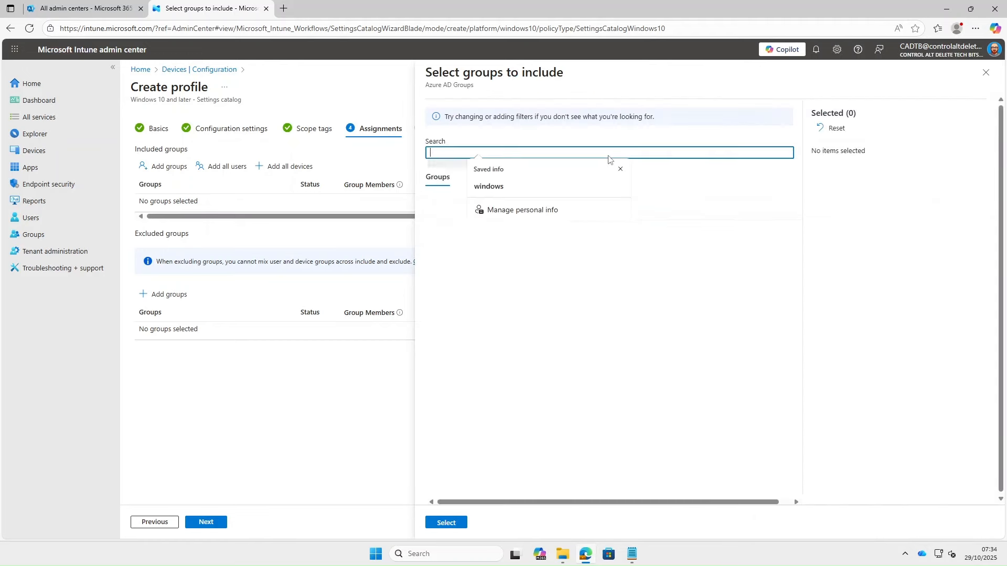
{"action": "type", "text": "intune"}
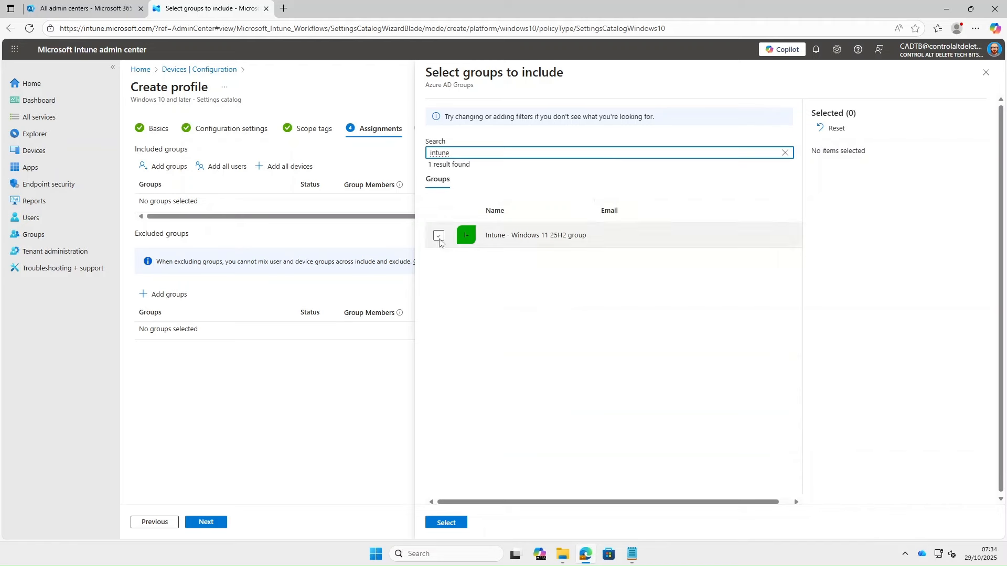
{"action": "left_click", "coordinate": [439, 236]}
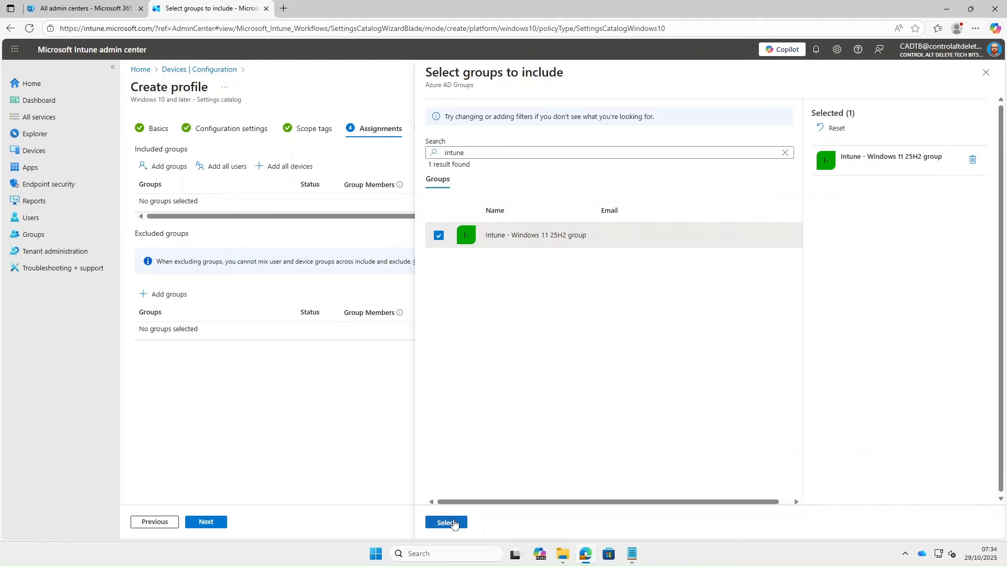
{"action": "left_click", "coordinate": [447, 523]}
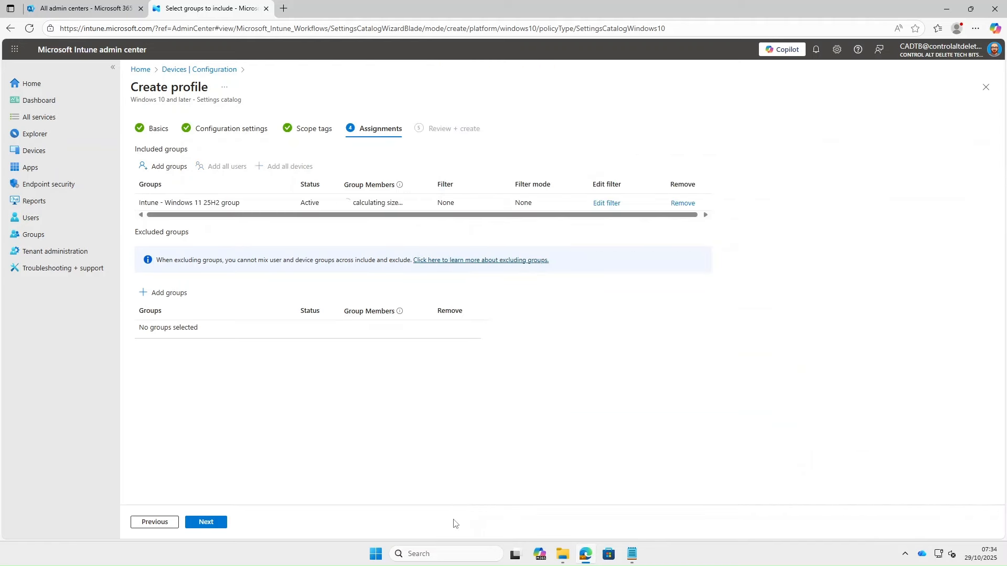
{"action": "left_click", "coordinate": [217, 524]}
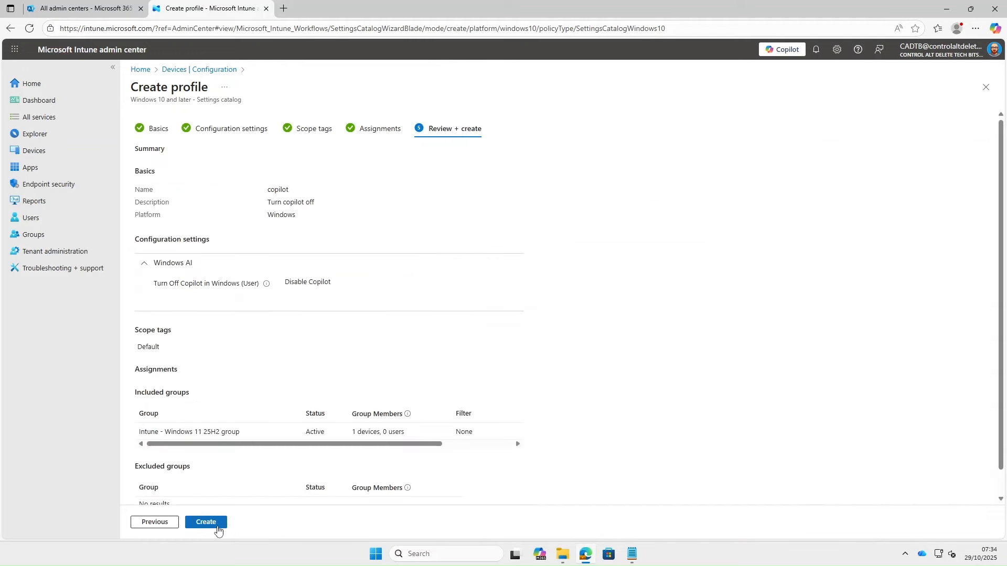
{"action": "left_click", "coordinate": [217, 524]}
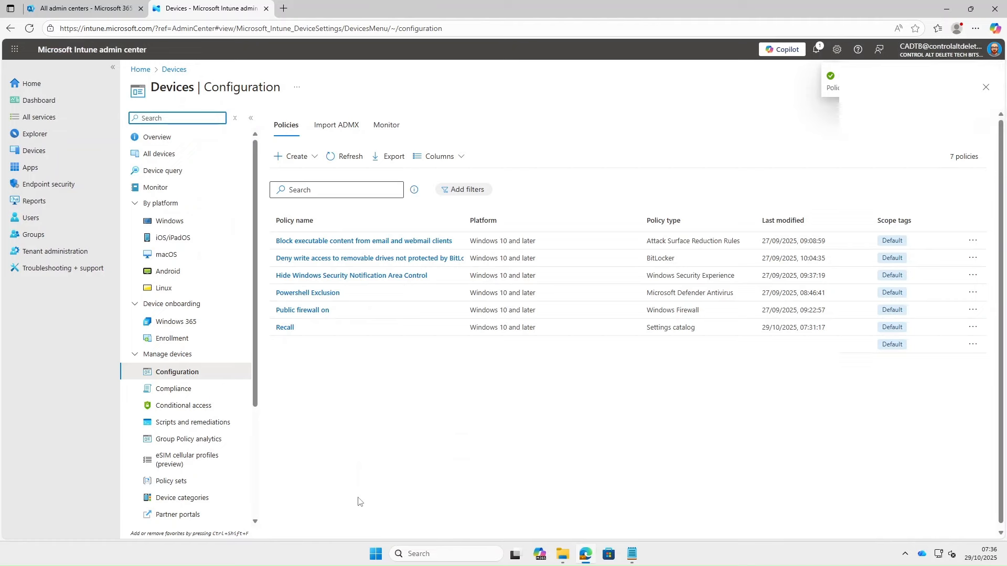
Step: Start a new configuration policy for the Windows 10 and later platform with the Settings catalog profile type
{"action": "left_click", "coordinate": [302, 157]}
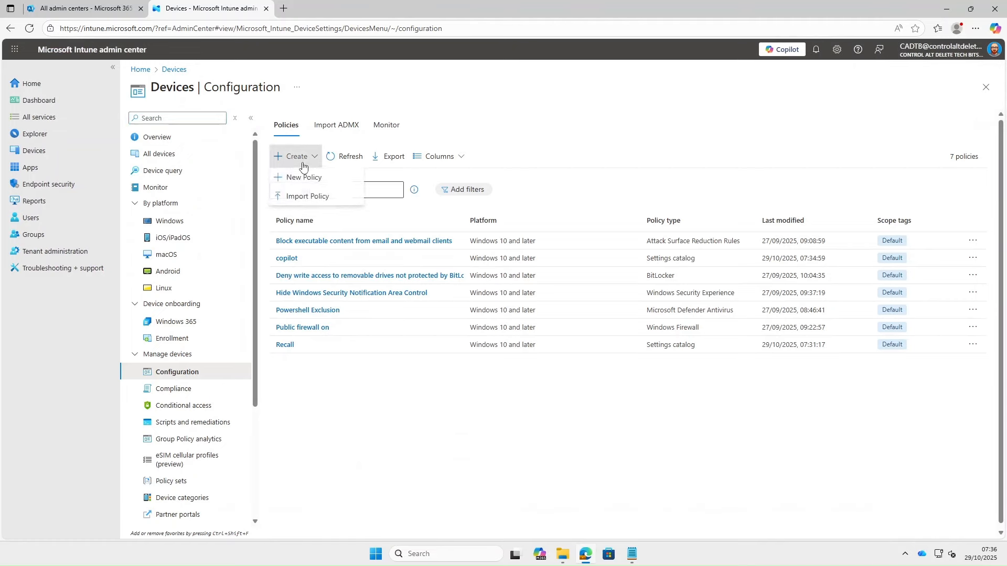
{"action": "left_click", "coordinate": [304, 176]}
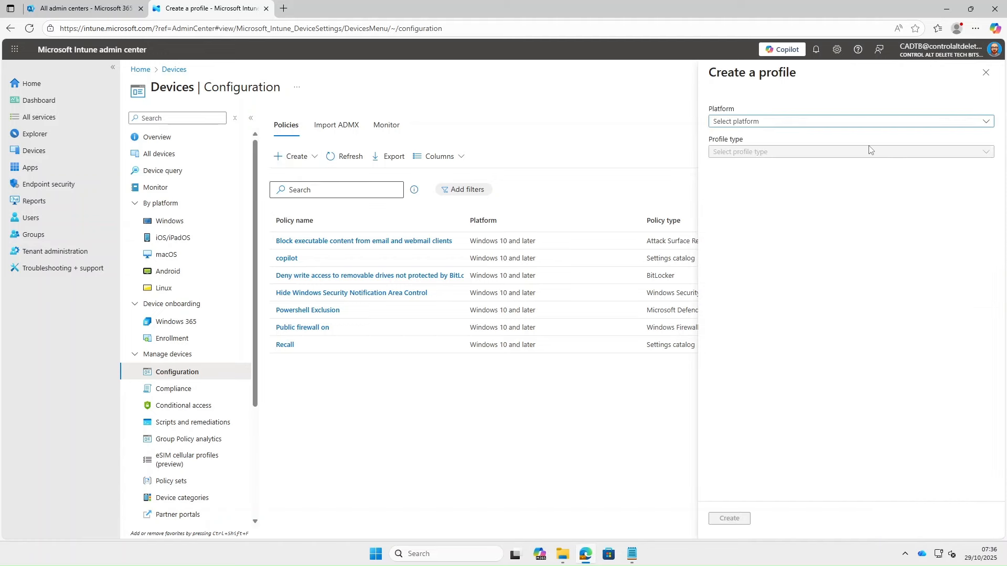
{"action": "left_click", "coordinate": [847, 123]}
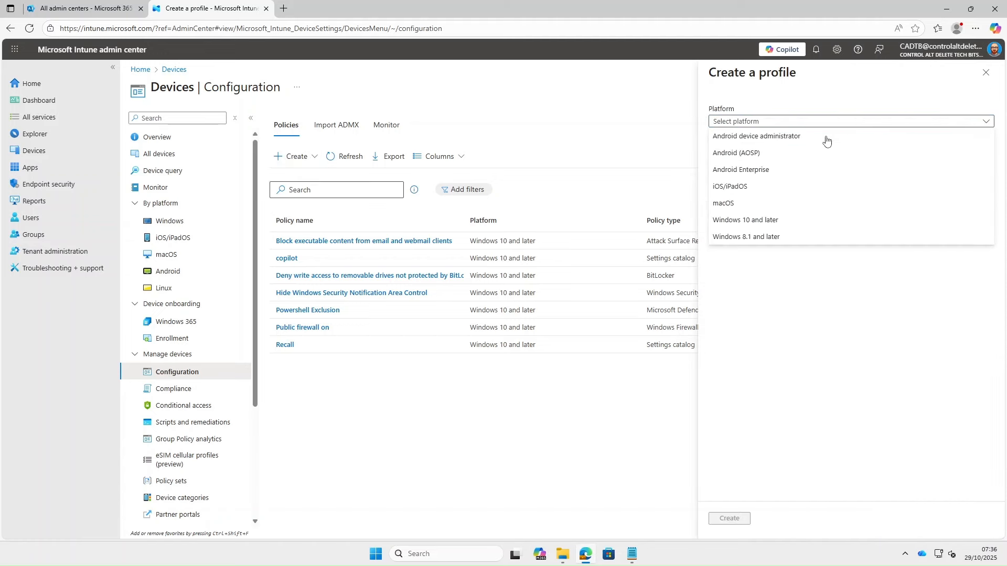
{"action": "left_click", "coordinate": [776, 220]}
{"action": "left_click", "coordinate": [741, 152]}
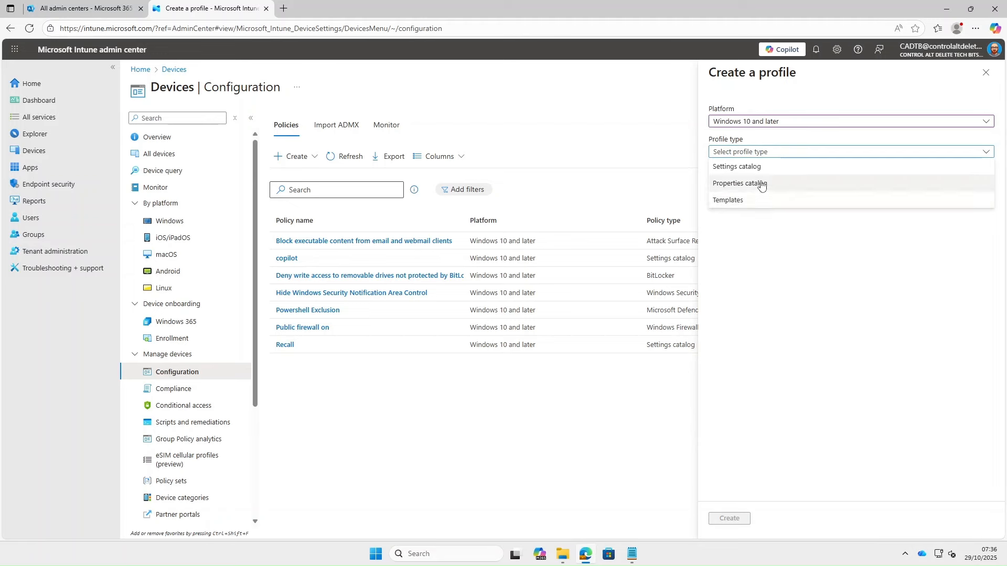
{"action": "left_click", "coordinate": [755, 167]}
{"action": "left_click", "coordinate": [735, 522]}
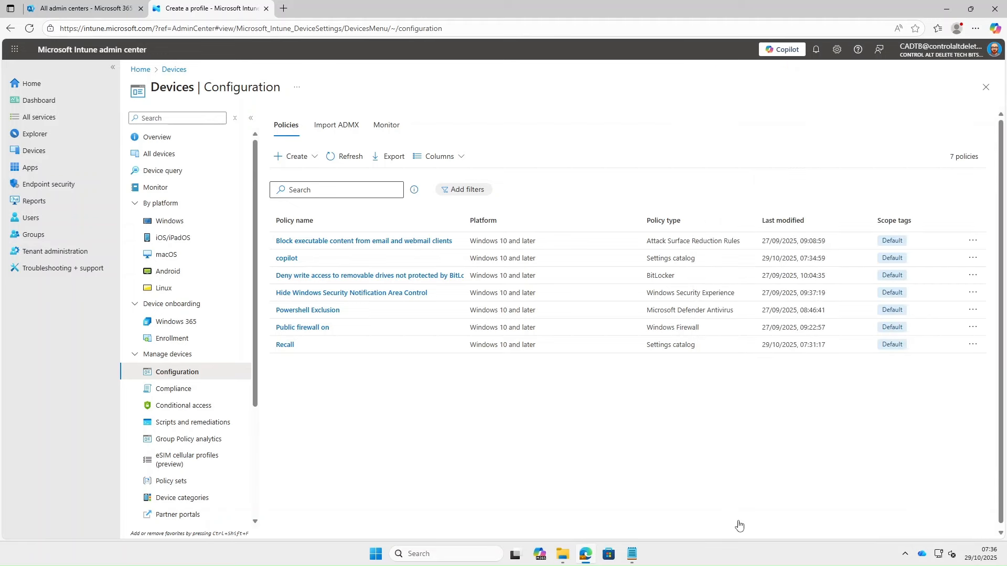
Step: Name the profile "widgets", describe it as "widgets turned off" and continue to the configuration settings
{"action": "left_click", "coordinate": [304, 151]}
{"action": "type", "text": "widgets"}
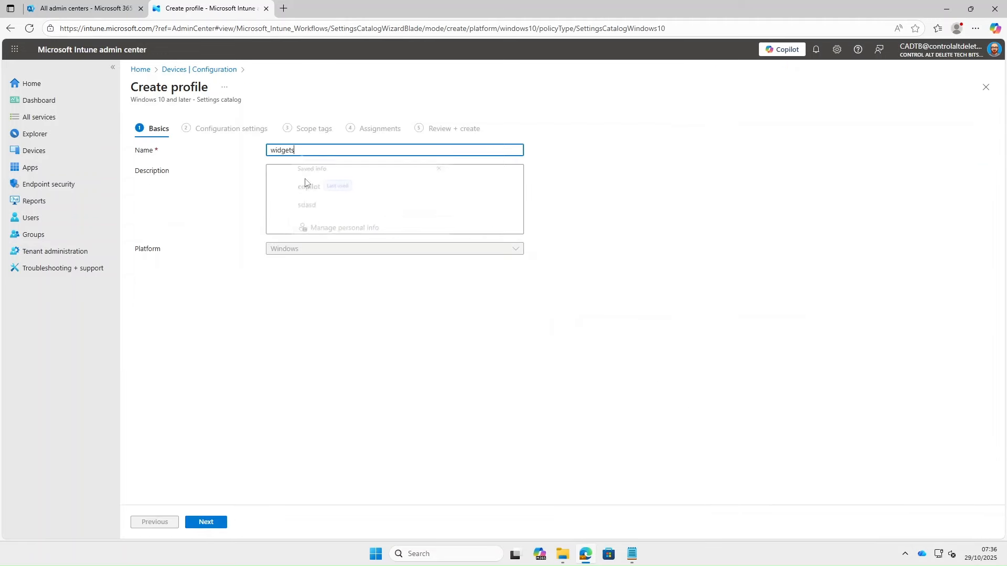
{"action": "left_click", "coordinate": [293, 179]}
{"action": "type", "text": "widgets turned off"}
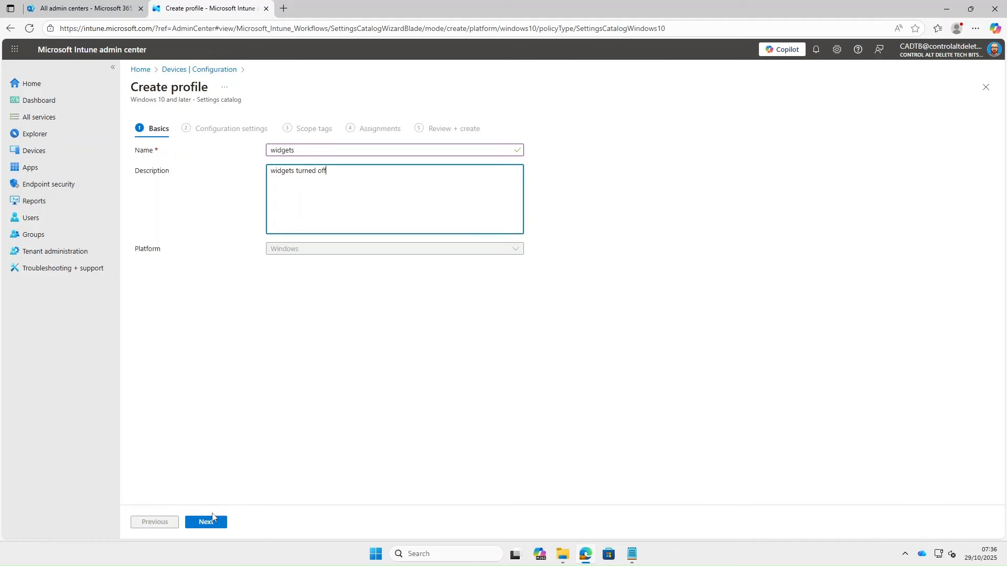
{"action": "left_click", "coordinate": [207, 522]}
Step: Search the settings for "widgets", add Allow widgets from the Widgets category and set it to Not allowed
{"action": "left_click", "coordinate": [172, 275]}
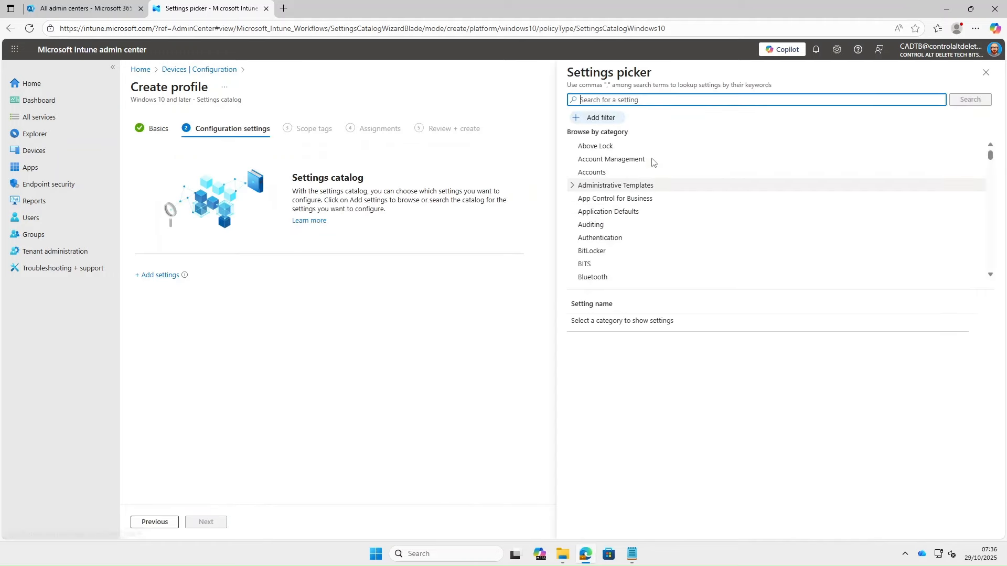
{"action": "type", "text": "widgets"}
{"action": "left_click", "coordinate": [970, 100]}
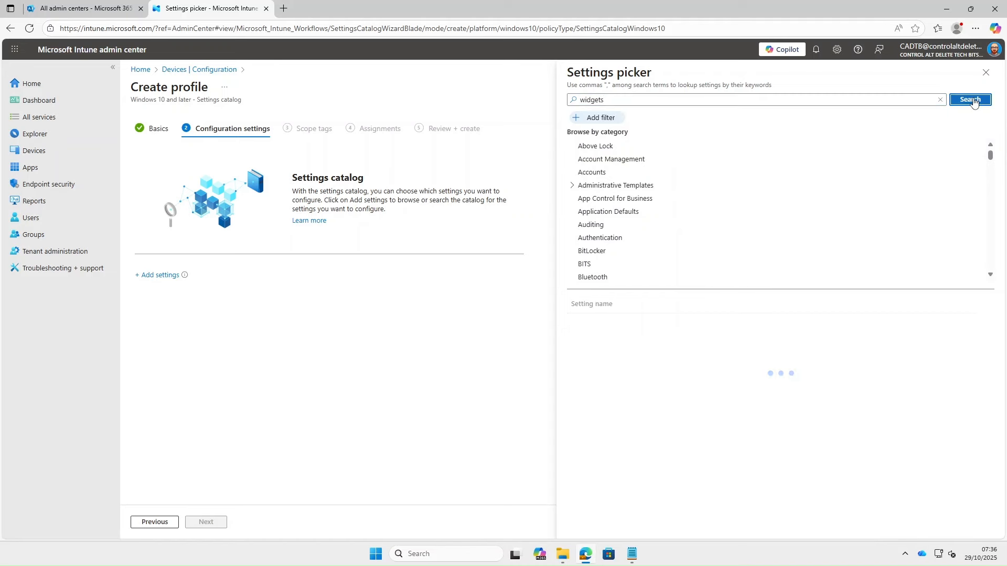
{"action": "left_click", "coordinate": [602, 160]}
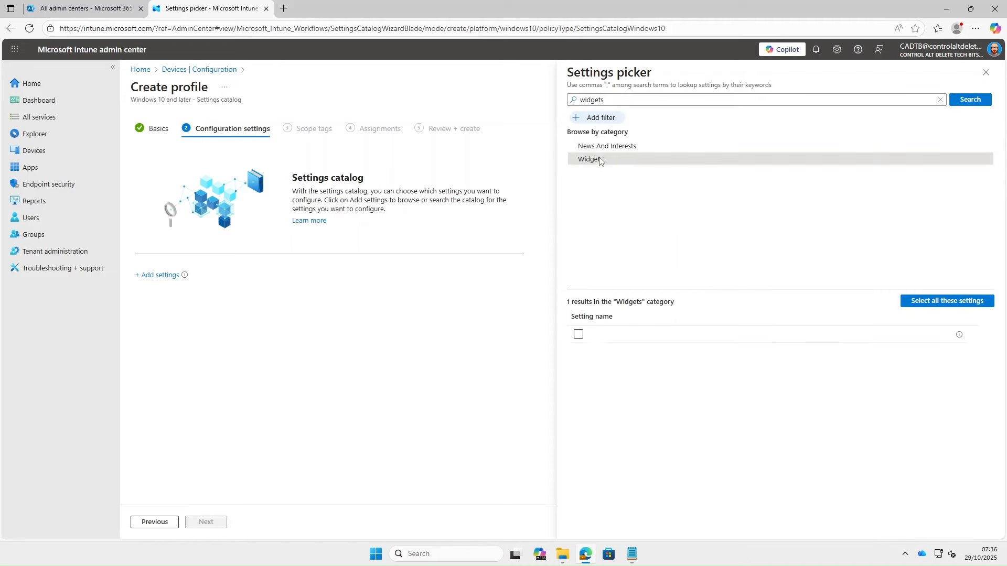
{"action": "left_click", "coordinate": [578, 339]}
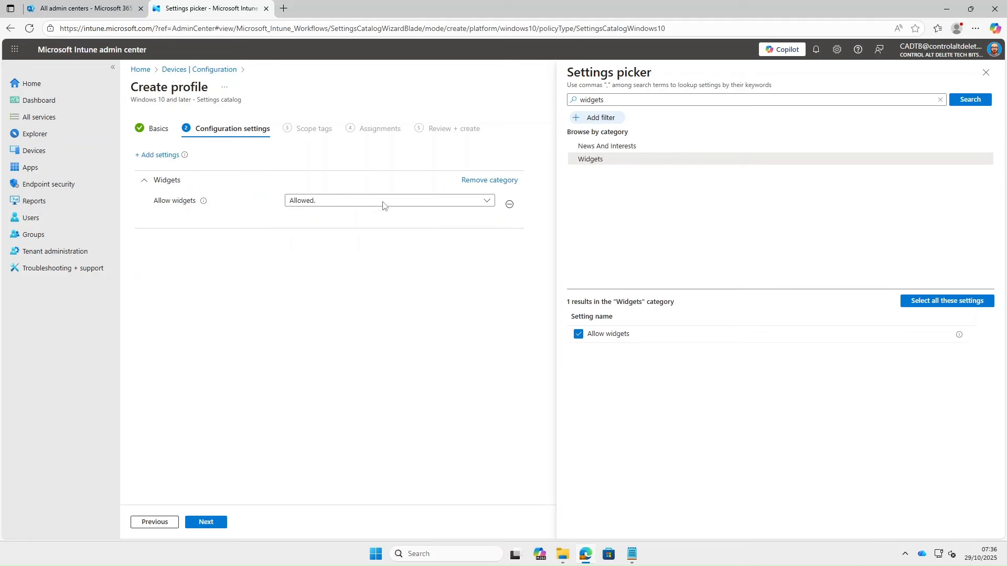
{"action": "left_click", "coordinate": [358, 199]}
{"action": "left_click", "coordinate": [347, 215]}
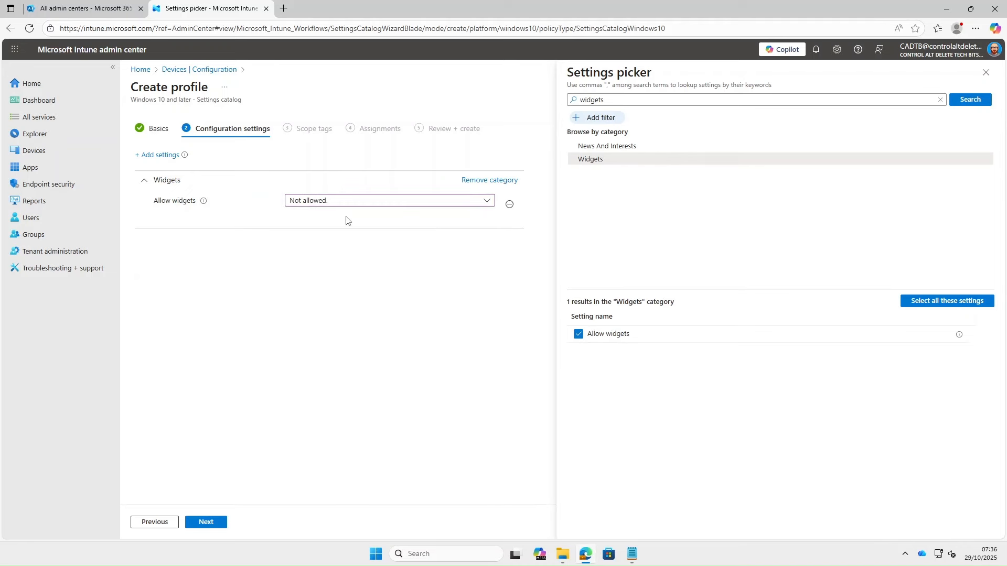
Step: Add Disable Widgets Board and Disable Widgets On Lock Screen from News And Interests, set both to Disabled and finish the configuration settings
{"action": "left_click", "coordinate": [598, 146]}
{"action": "left_click", "coordinate": [578, 334]}
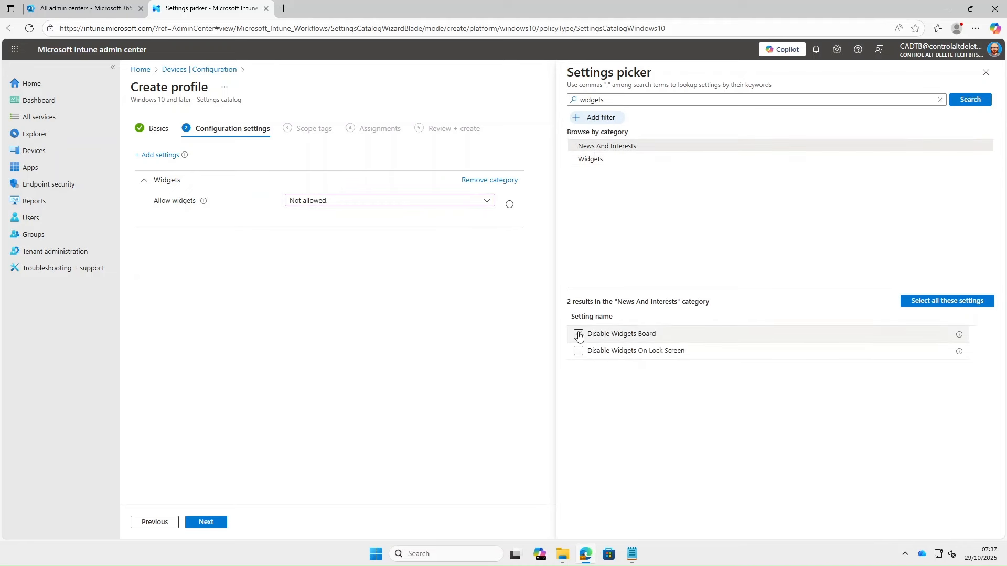
{"action": "left_click", "coordinate": [578, 351]}
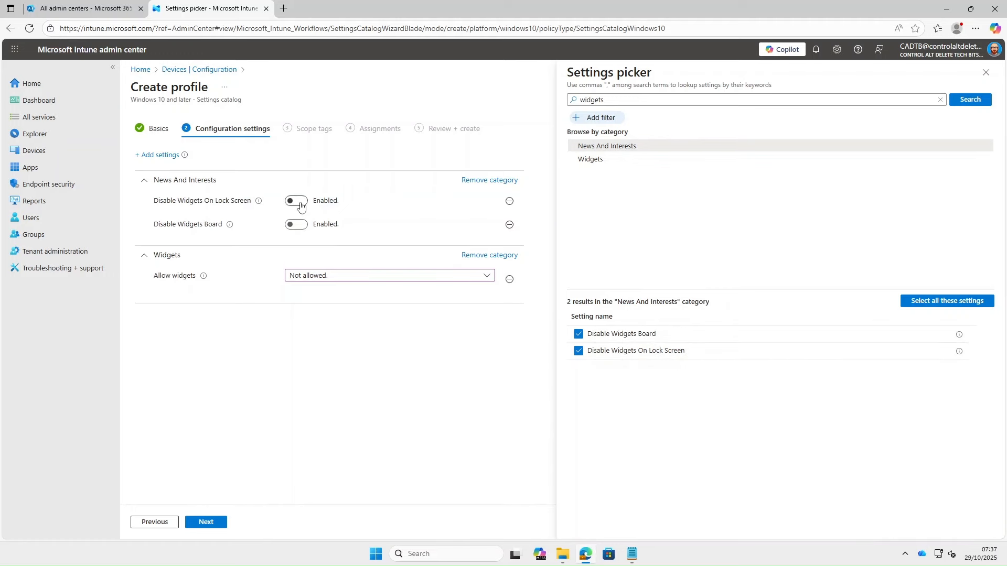
{"action": "left_click", "coordinate": [297, 203]}
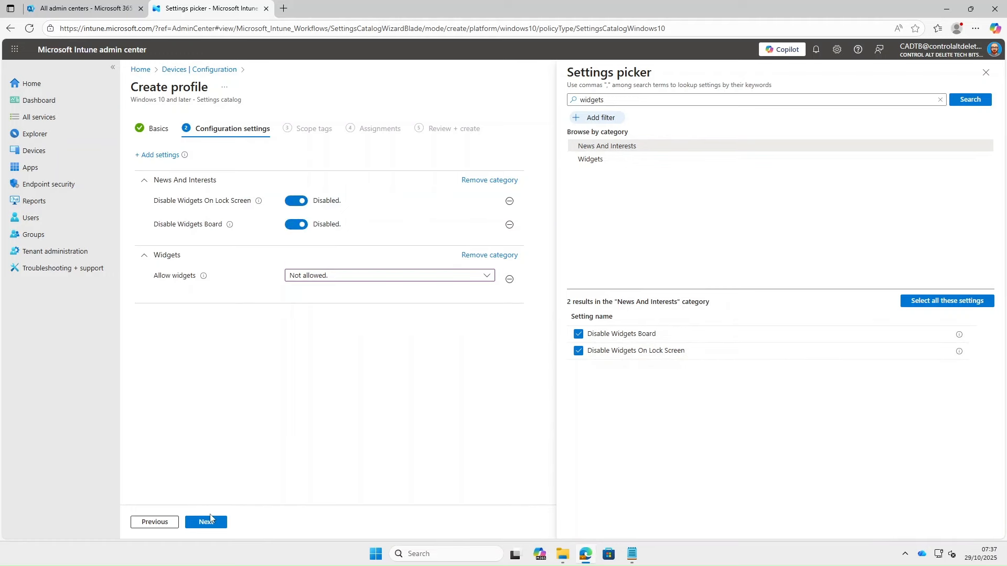
{"action": "left_click", "coordinate": [210, 520]}
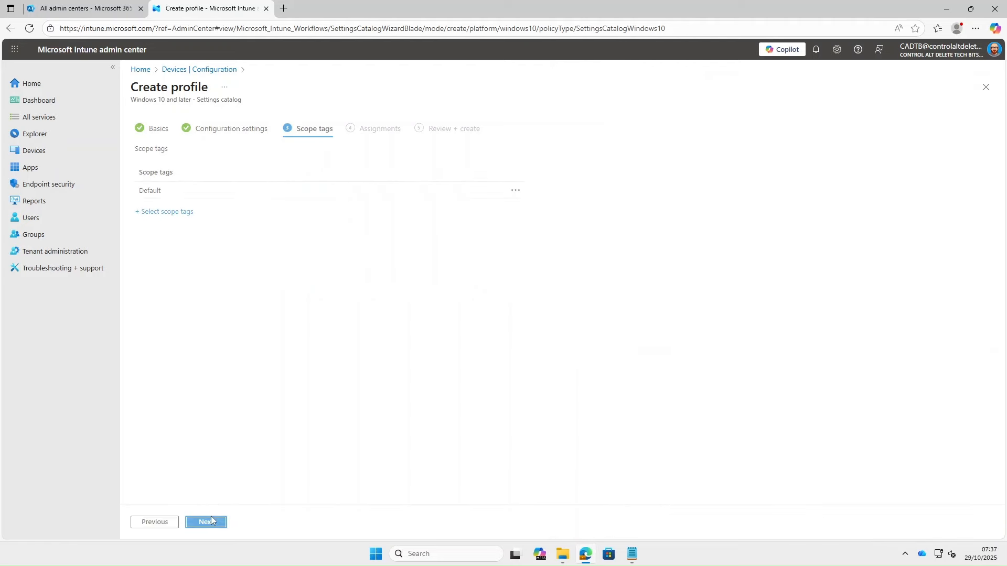
Step: Assign the widgets policy to the Intune - Windows 11 25H2 group, keeping the default scope tag, and create the policy
{"action": "left_click", "coordinate": [210, 522]}
{"action": "left_click", "coordinate": [160, 167]}
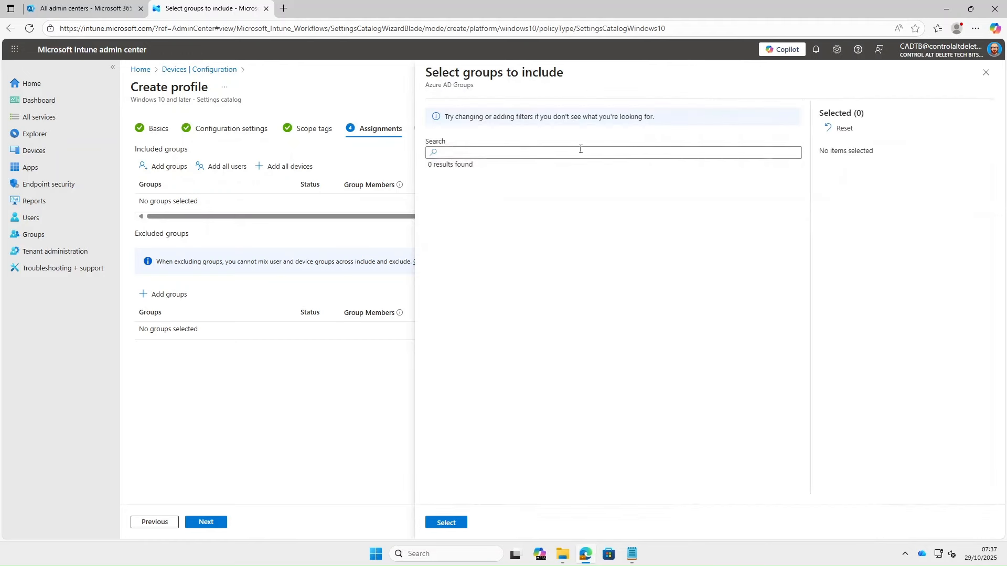
{"action": "left_click", "coordinate": [498, 154]}
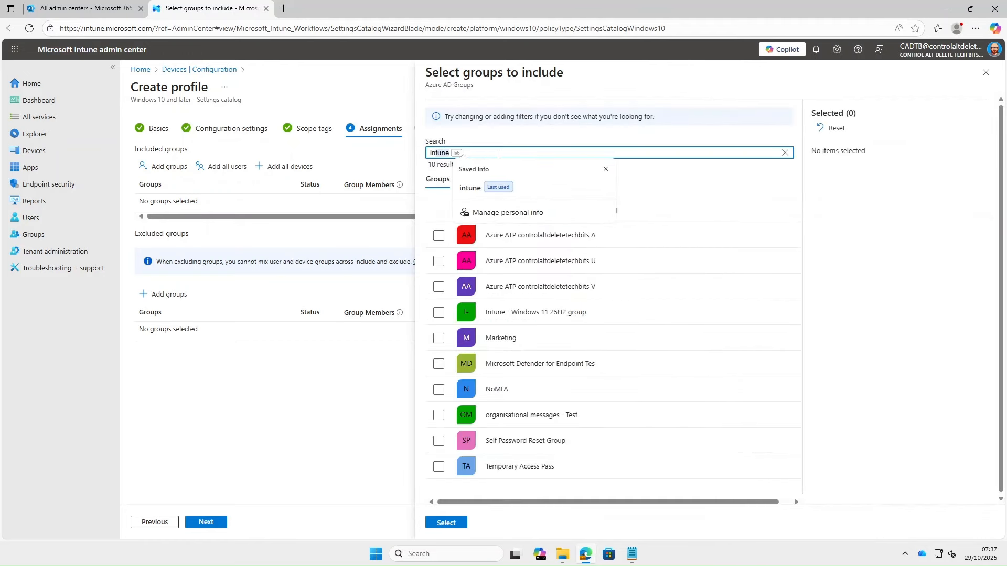
{"action": "key", "text": "Tab"}
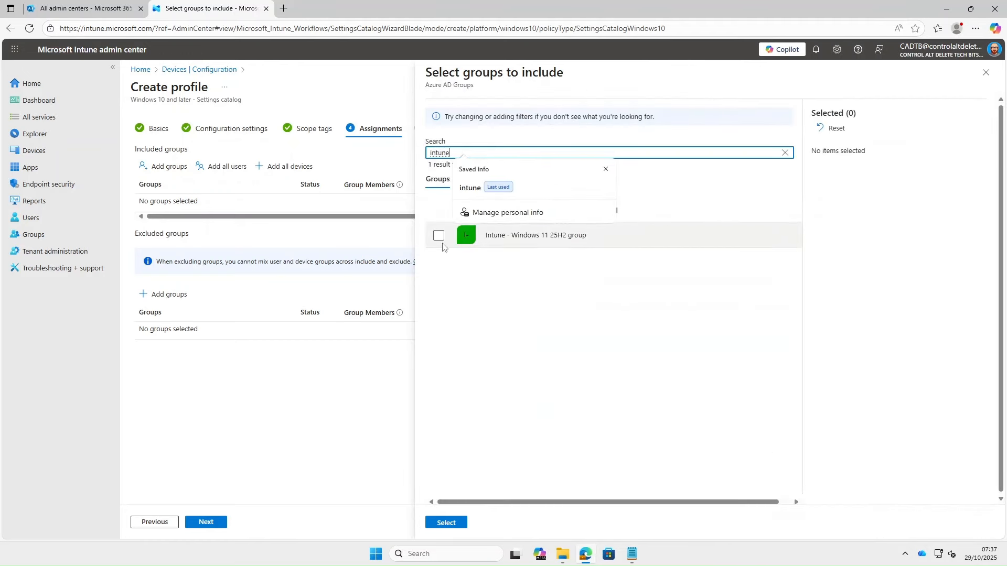
{"action": "left_click", "coordinate": [442, 245]}
{"action": "left_click", "coordinate": [440, 525]}
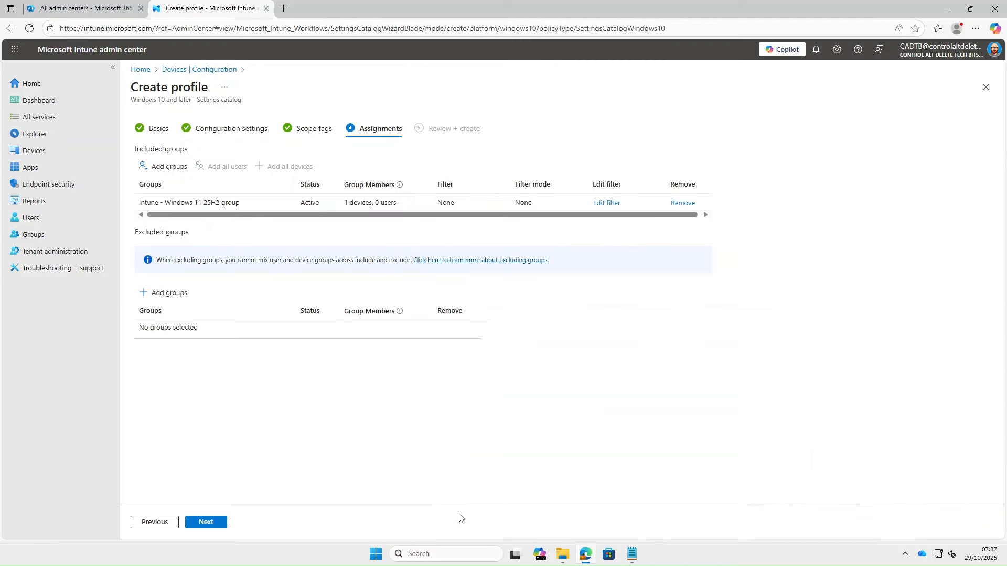
{"action": "left_click", "coordinate": [220, 526]}
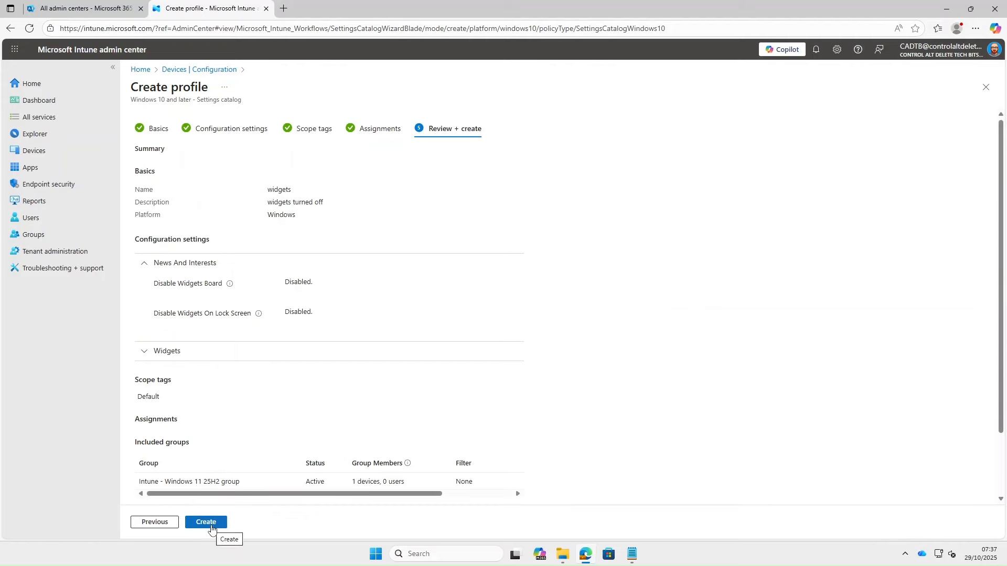
{"action": "left_click", "coordinate": [210, 523]}
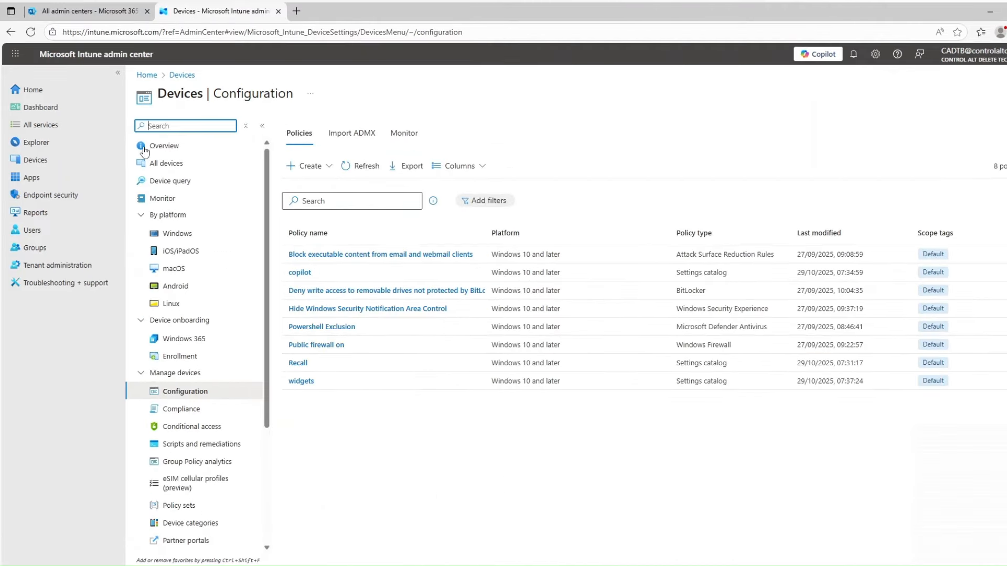
Step: Start another configuration policy for the Windows 10 and later platform with the Settings catalog profile type
{"action": "left_click", "coordinate": [309, 171]}
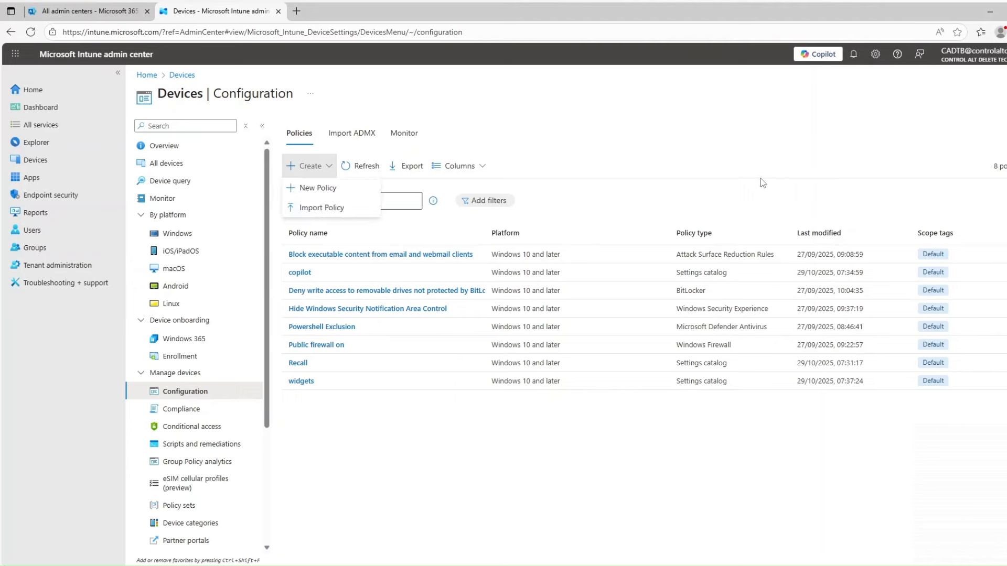
{"action": "left_click", "coordinate": [341, 192]}
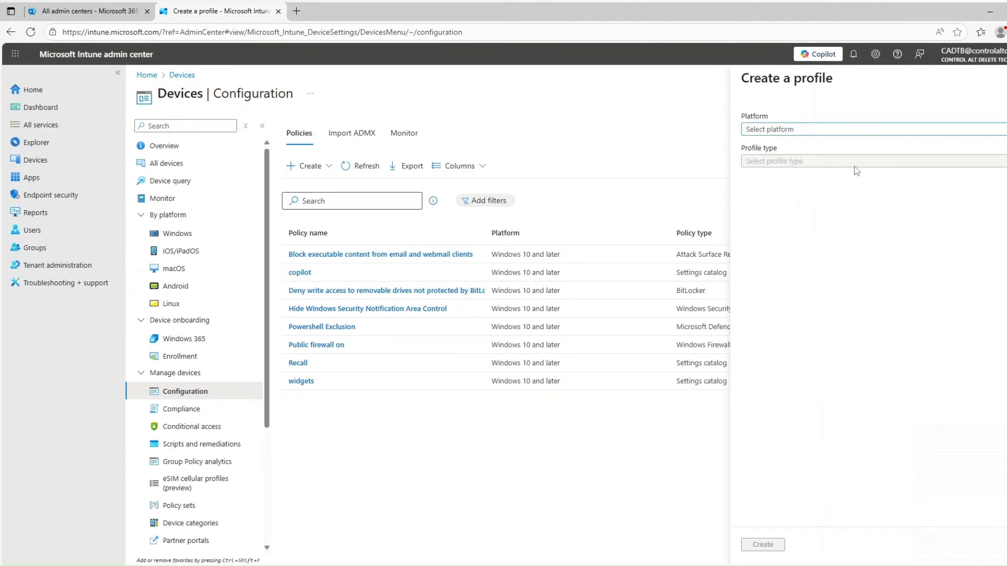
{"action": "left_click", "coordinate": [825, 135]}
{"action": "left_click", "coordinate": [807, 219]}
{"action": "left_click", "coordinate": [807, 161]}
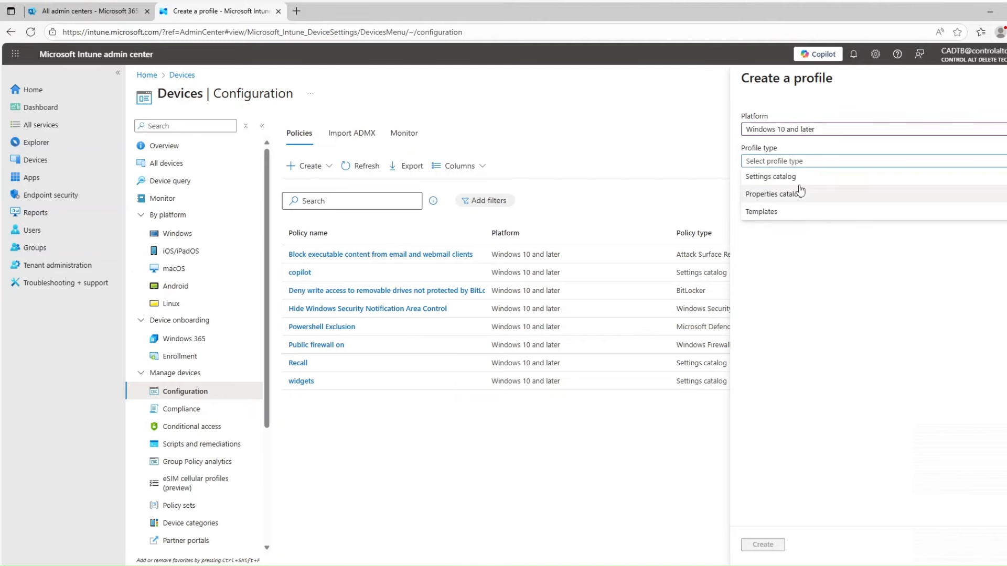
{"action": "left_click", "coordinate": [796, 177]}
{"action": "left_click", "coordinate": [762, 545]}
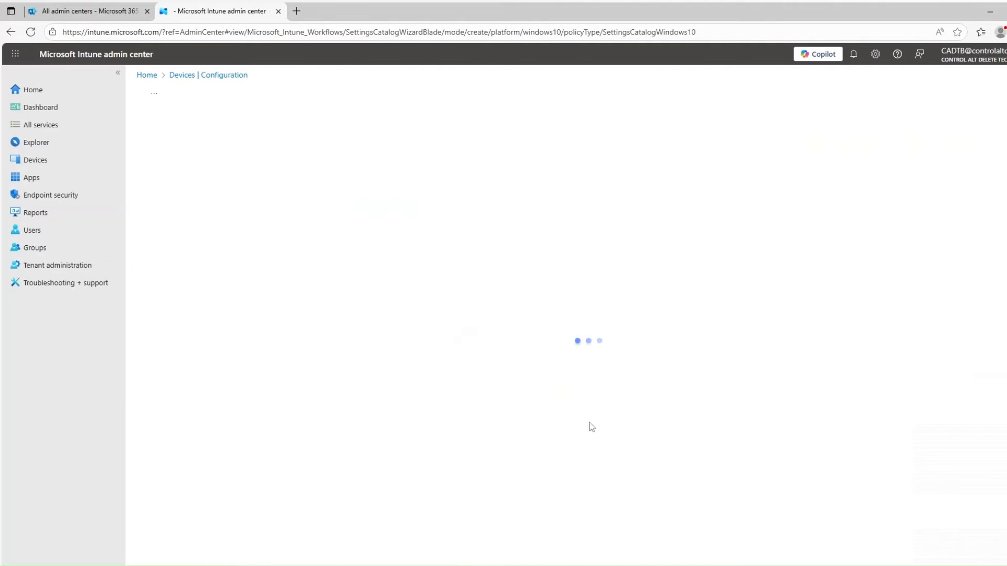
Step: Enter "RemoveDefaultMicrosoftStorePackages" as both the profile name and description and continue to the configuration settings
{"action": "left_click", "coordinate": [301, 159]}
{"action": "type", "text": "RemoveDefaultMicrosoftStorePackages"}
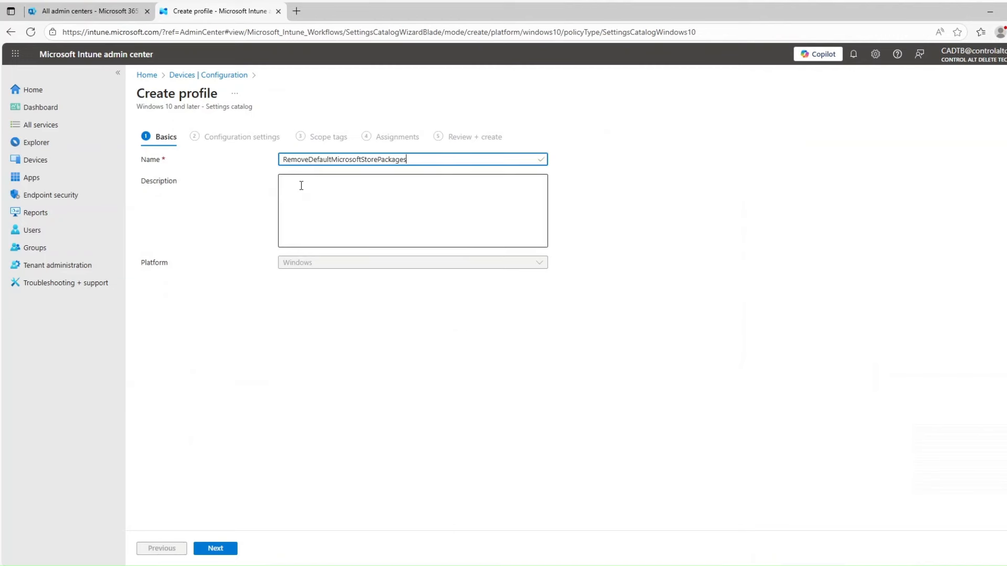
{"action": "left_click", "coordinate": [301, 186]}
{"action": "type", "text": "RemoveDefaultMicrosoftStorePackages"}
{"action": "left_click", "coordinate": [214, 548]}
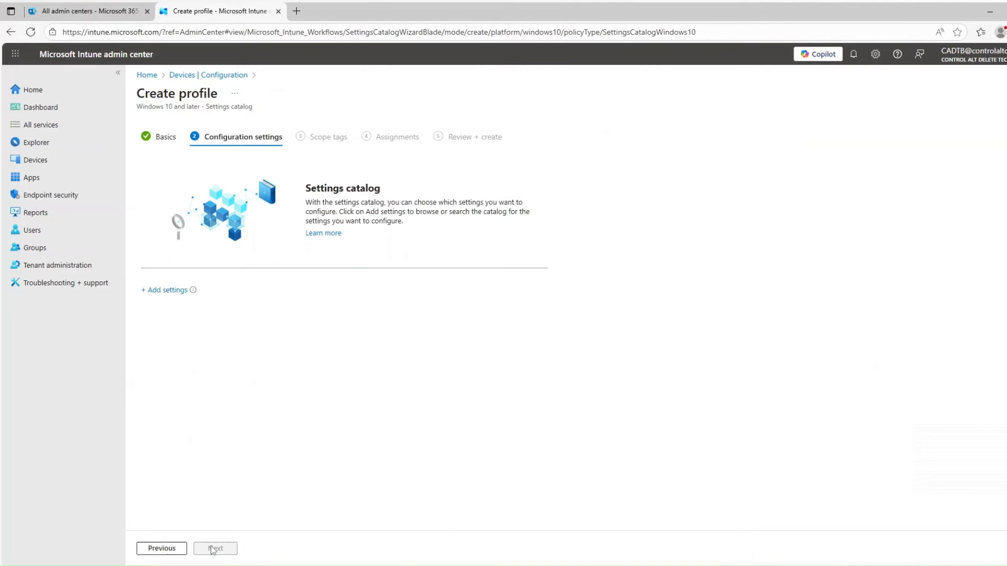
Step: Search the settings for "RemoveDefaultMicrosoftStorePackages", add Remove Default Microsoft Store packages from the system under App Package Deployment and enable it
{"action": "left_click", "coordinate": [159, 291]}
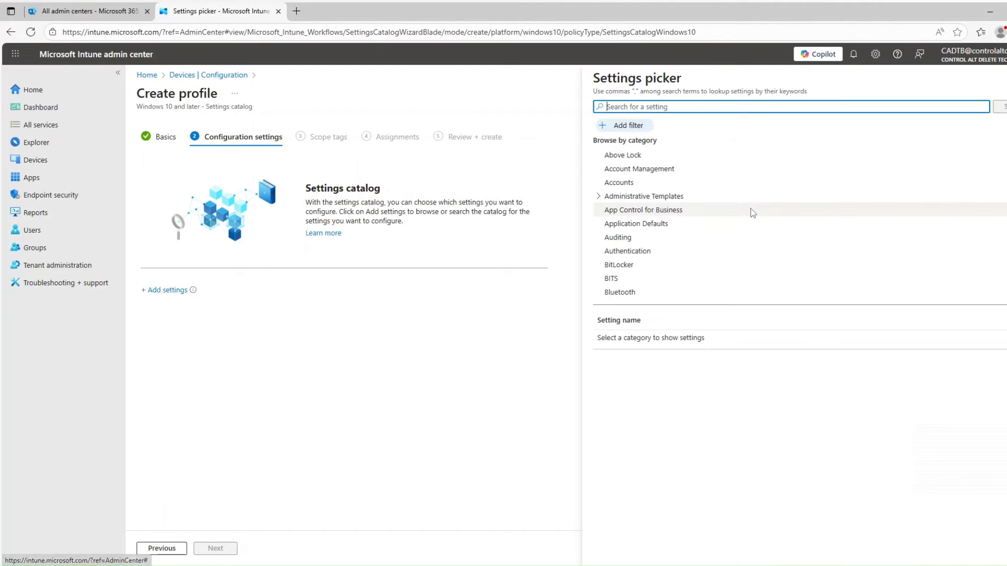
{"action": "type", "text": "RemoveDefaultMicrosoftStorePackages"}
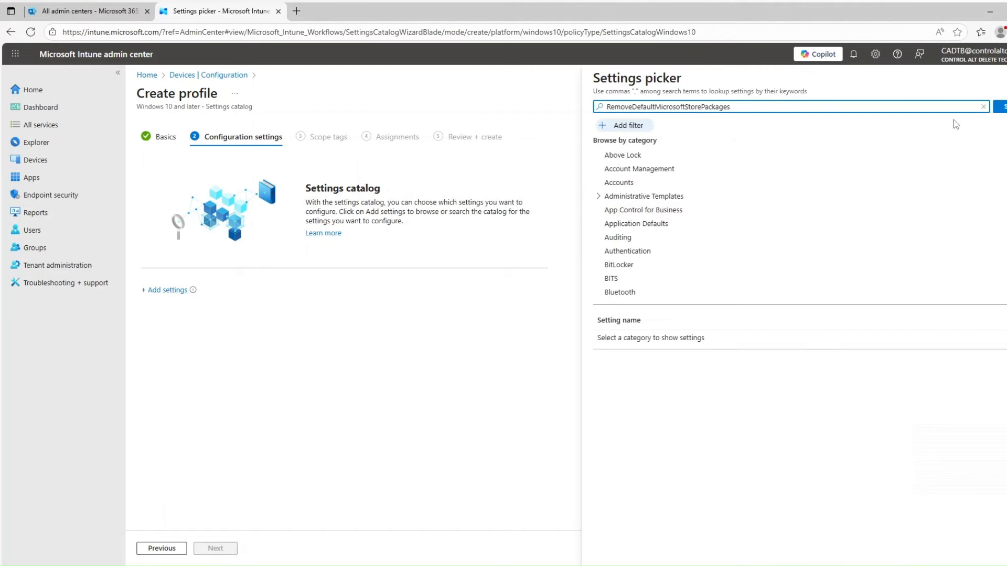
{"action": "left_click", "coordinate": [999, 108]}
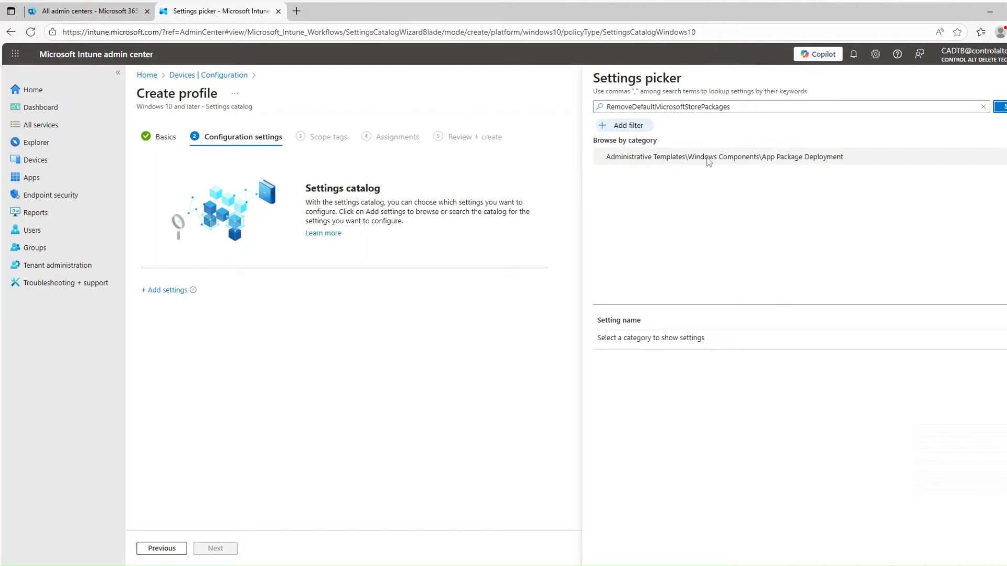
{"action": "left_click", "coordinate": [709, 162]}
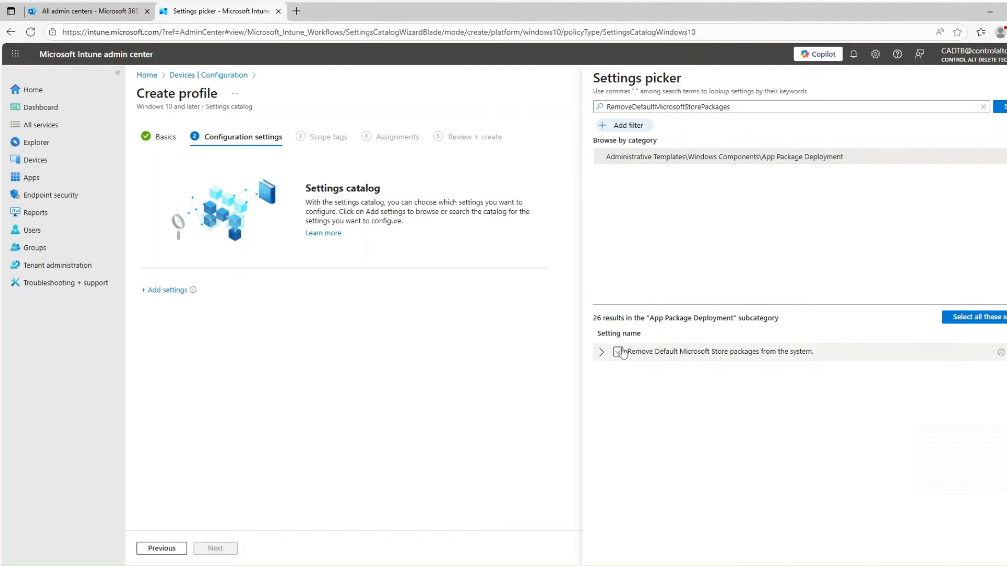
{"action": "left_click", "coordinate": [619, 352]}
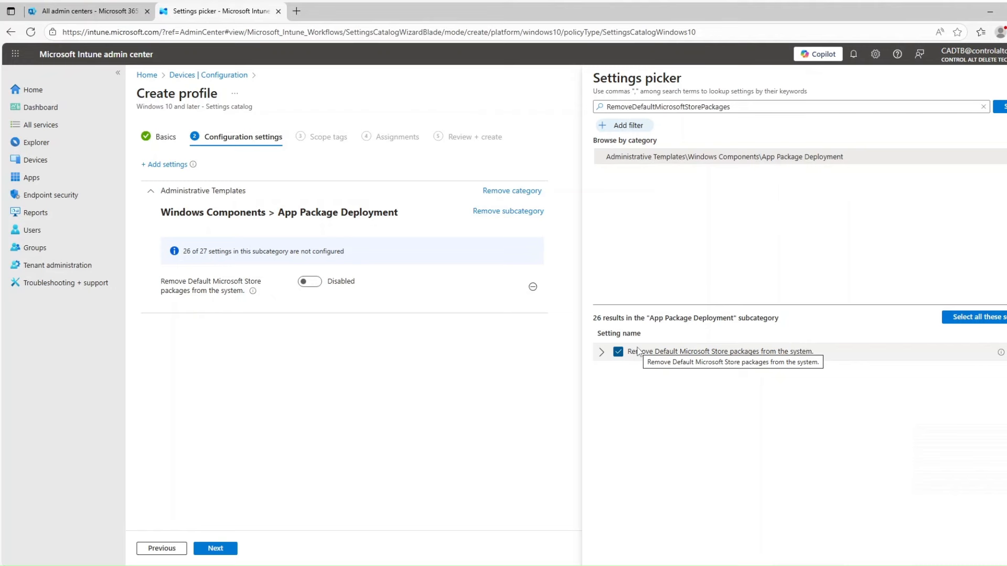
{"action": "left_click", "coordinate": [603, 354]}
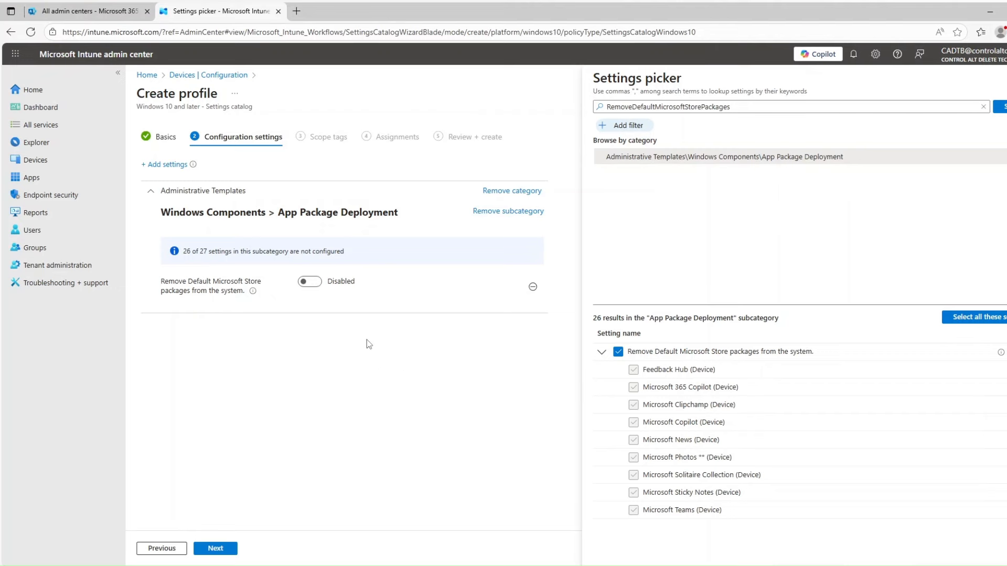
{"action": "left_click", "coordinate": [321, 284]}
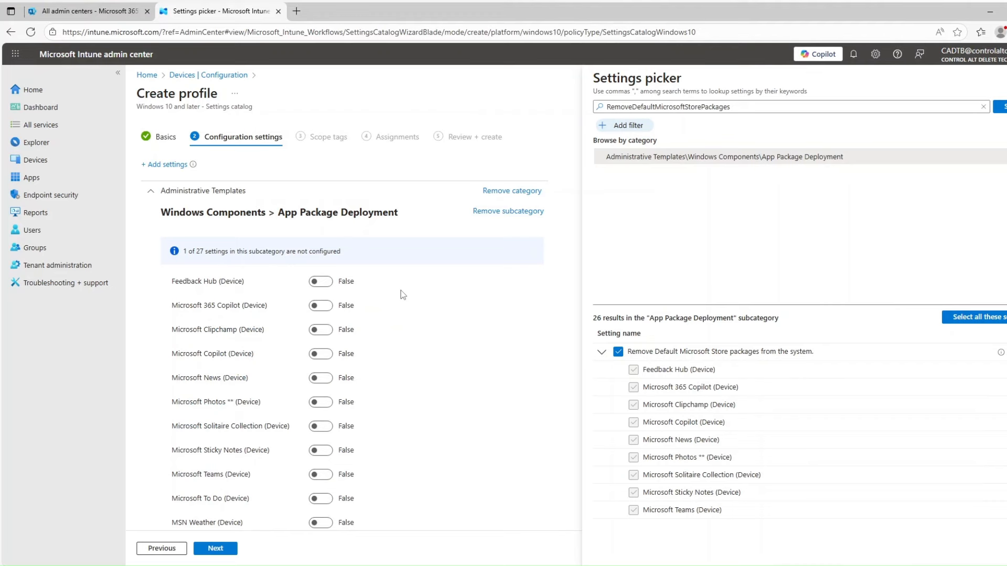
Step: Set Microsoft 365 Copilot, Microsoft Copilot and Microsoft Solitaire Collection to True in the package removal list
{"action": "scroll", "coordinate": [401, 290], "scroll_direction": "down", "scroll_amount": 1}
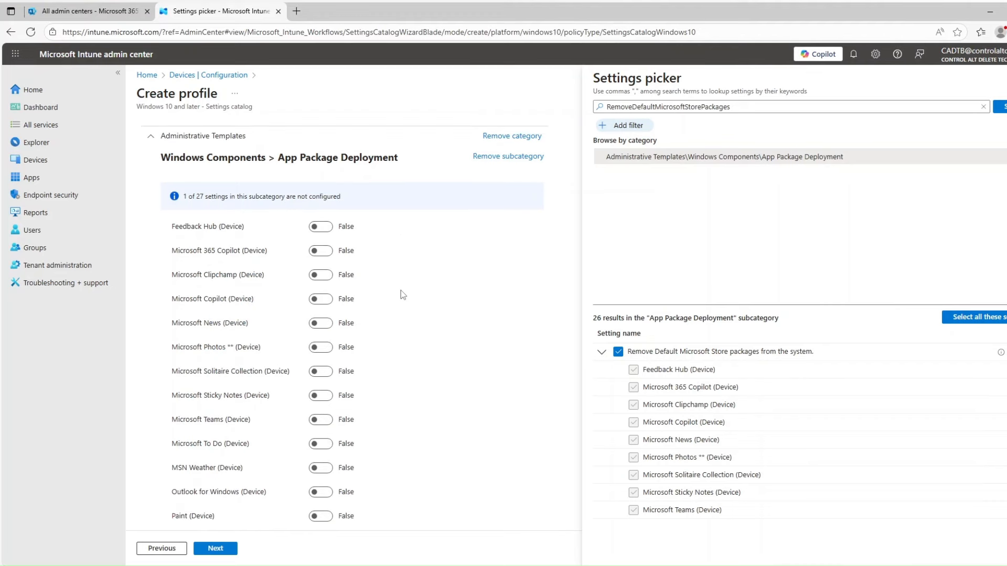
{"action": "scroll", "coordinate": [401, 294], "scroll_direction": "down", "scroll_amount": 1}
{"action": "scroll", "coordinate": [400, 294], "scroll_direction": "up", "scroll_amount": 2}
{"action": "scroll", "coordinate": [400, 295], "scroll_direction": "down", "scroll_amount": 2}
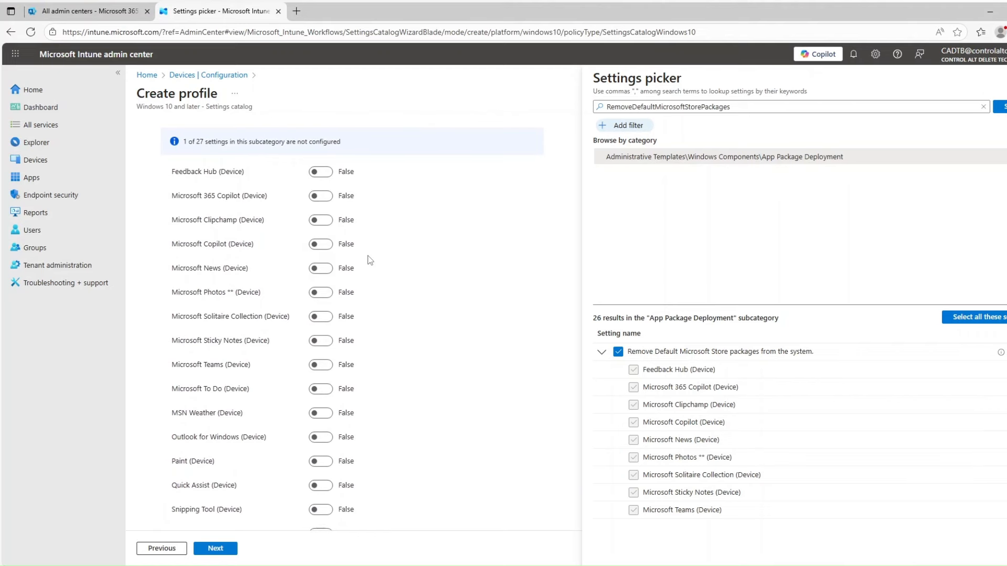
{"action": "left_click", "coordinate": [327, 199]}
{"action": "left_click", "coordinate": [328, 247]}
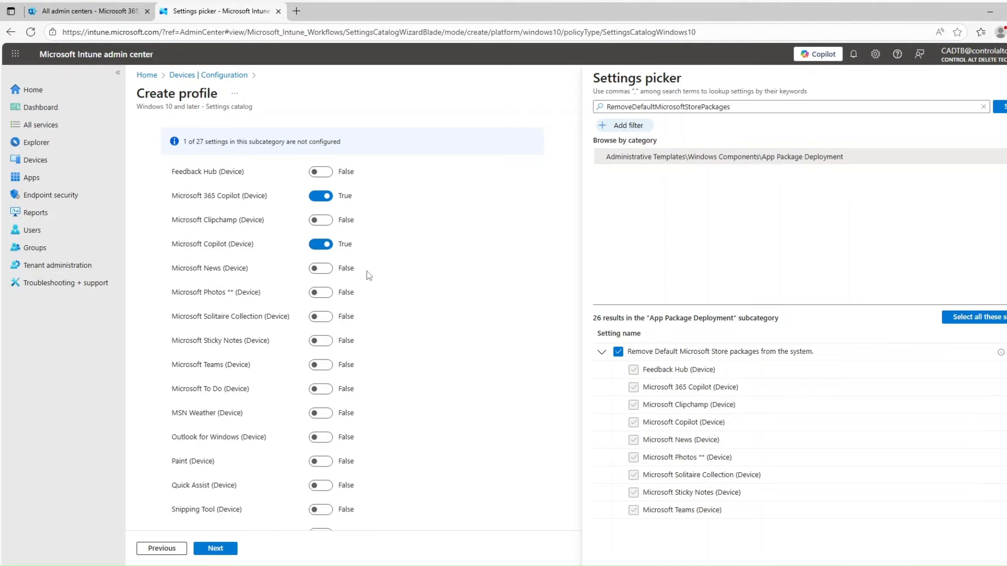
{"action": "scroll", "coordinate": [368, 273], "scroll_direction": "down", "scroll_amount": 1}
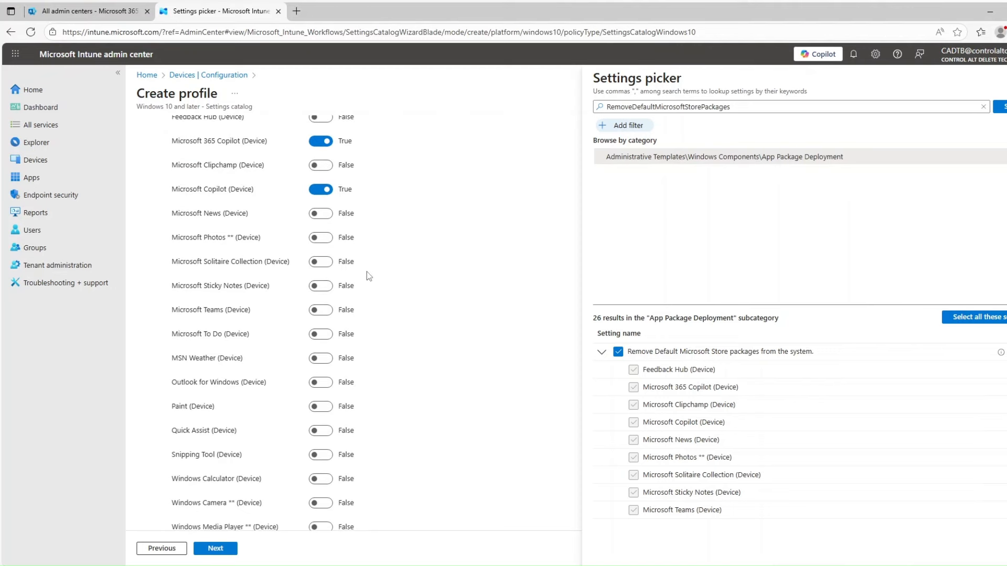
{"action": "left_click", "coordinate": [325, 266]}
Step: Set Xbox Gaming App, Xbox Identity Provider, Xbox Speech To Text Overlay and Xbox TCUI to True and finish the configuration settings
{"action": "scroll", "coordinate": [376, 280], "scroll_direction": "down", "scroll_amount": 1}
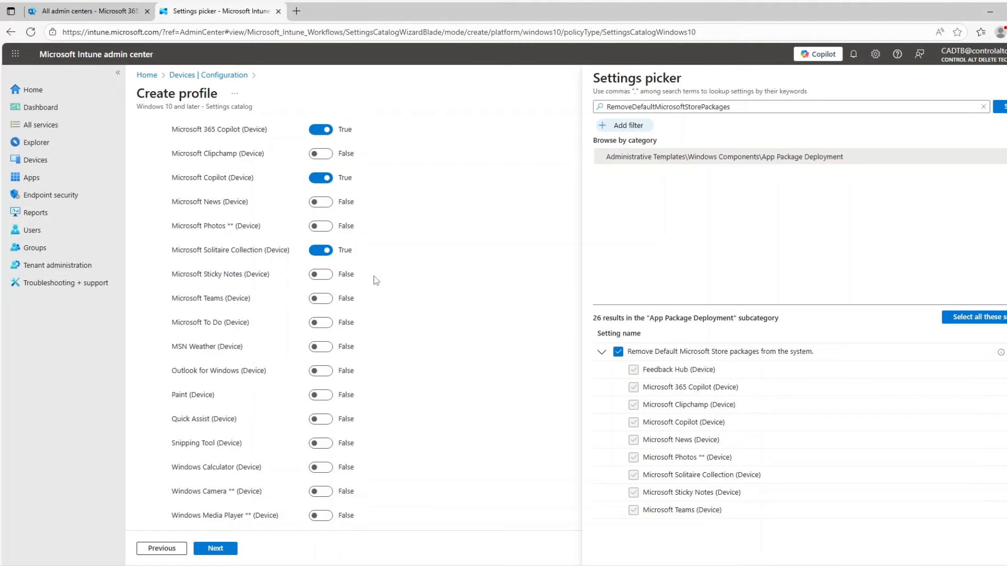
{"action": "scroll", "coordinate": [376, 281], "scroll_direction": "down", "scroll_amount": 1}
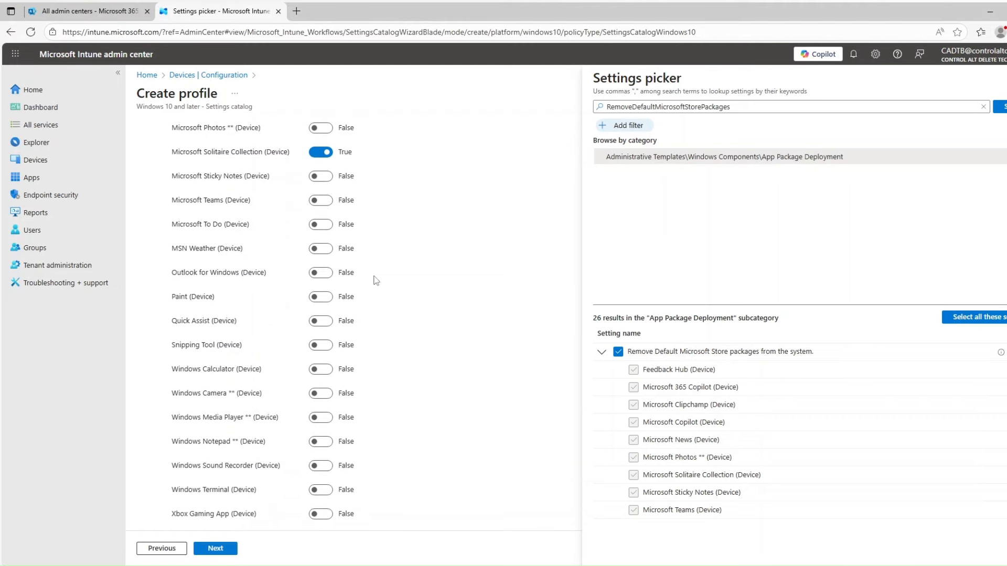
{"action": "scroll", "coordinate": [376, 280], "scroll_direction": "down", "scroll_amount": 2}
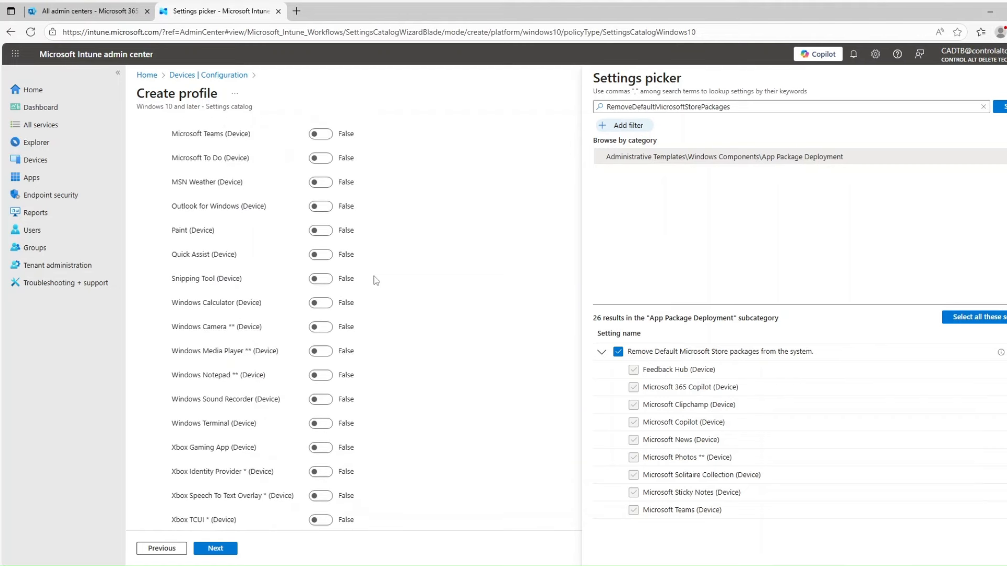
{"action": "left_click", "coordinate": [325, 405]}
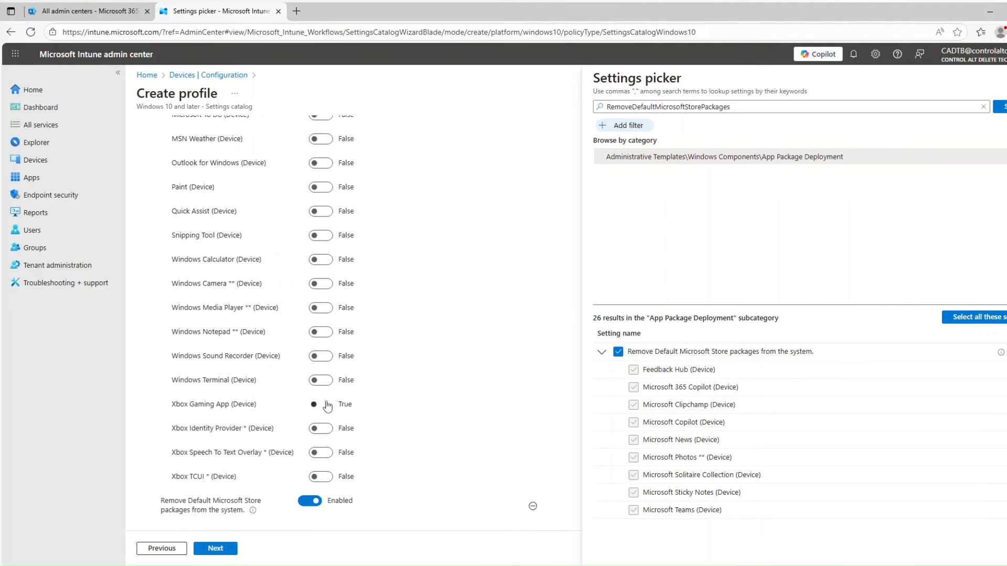
{"action": "left_click", "coordinate": [325, 429]}
{"action": "left_click", "coordinate": [325, 453]}
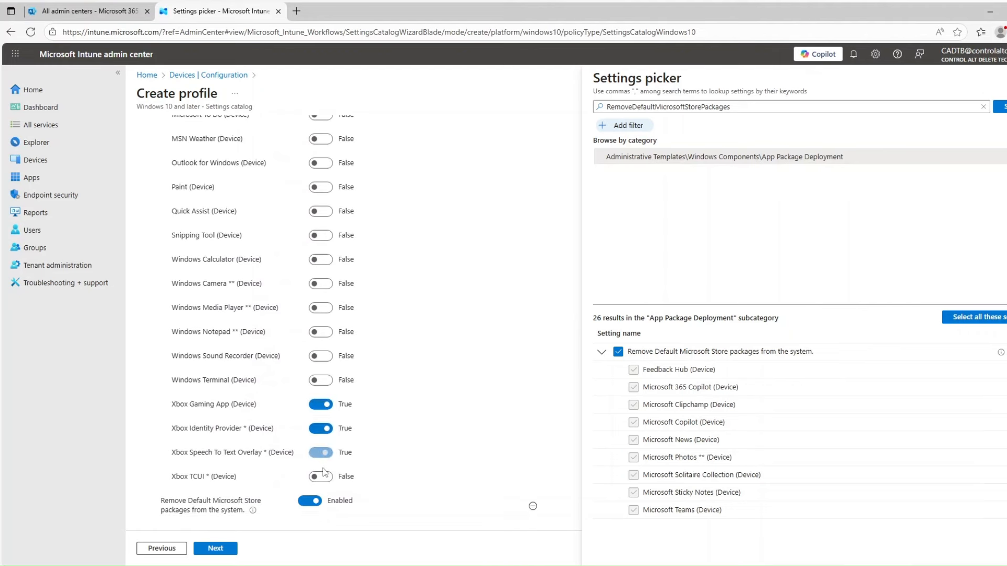
{"action": "left_click", "coordinate": [325, 476]}
{"action": "scroll", "coordinate": [390, 420], "scroll_direction": "up", "scroll_amount": 5}
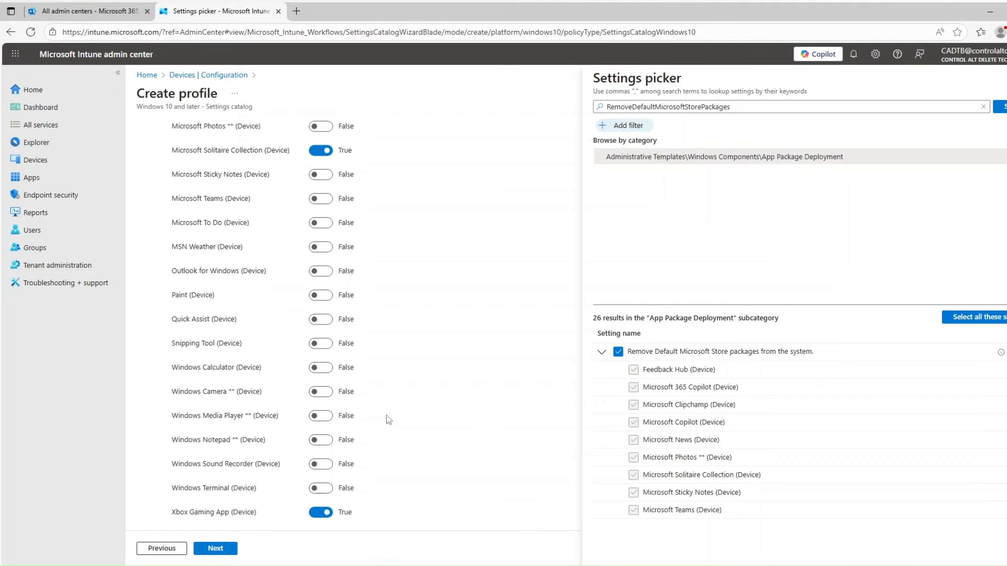
{"action": "left_click", "coordinate": [227, 550]}
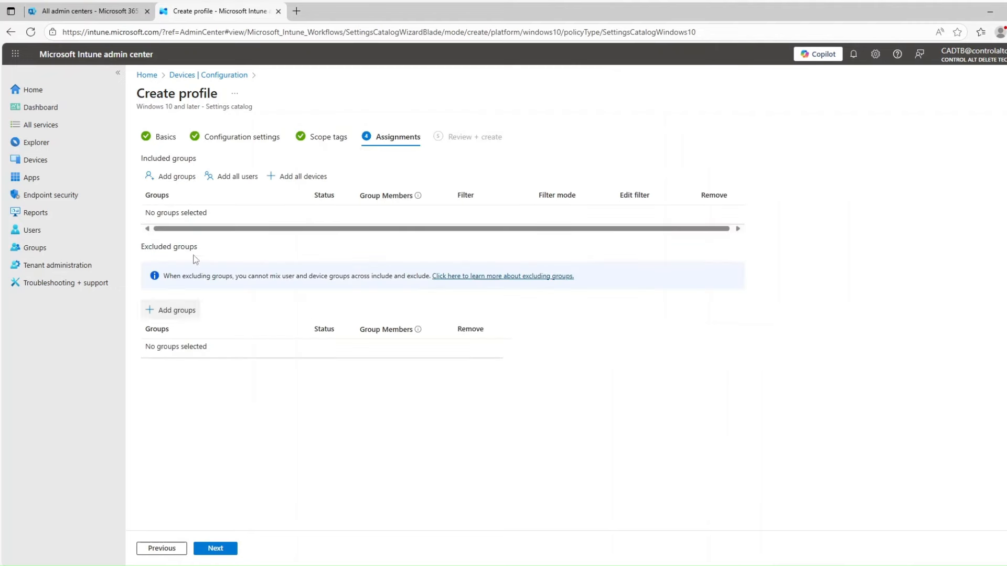
Step: Search the groups for "intune" and include the Intune - Windows 11 25H2 group in the store package removal policy's assignments
{"action": "left_click", "coordinate": [180, 181]}
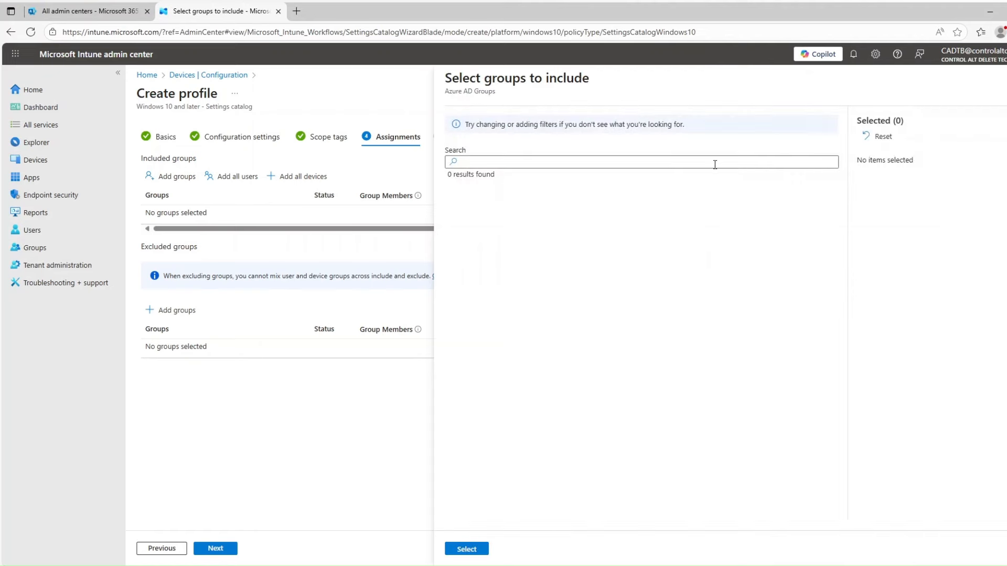
{"action": "left_click", "coordinate": [678, 162]}
{"action": "type", "text": "intune"}
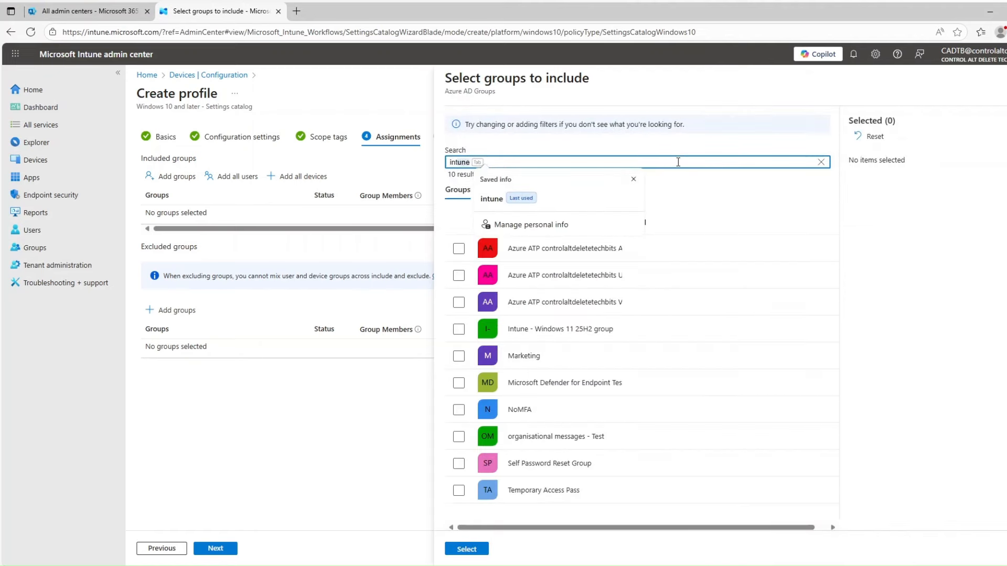
{"action": "key", "text": "BackSpace"}
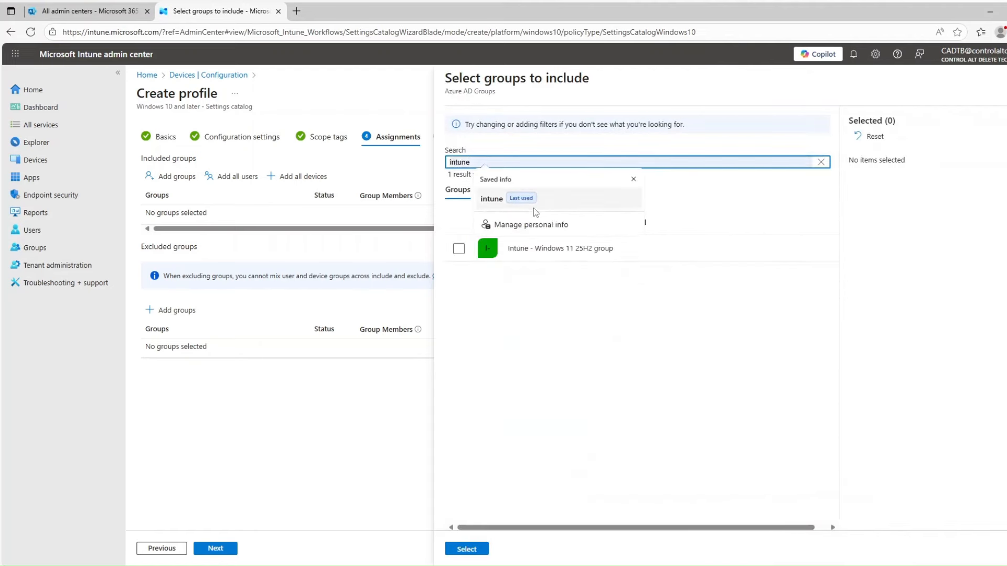
{"action": "left_click", "coordinate": [458, 249]}
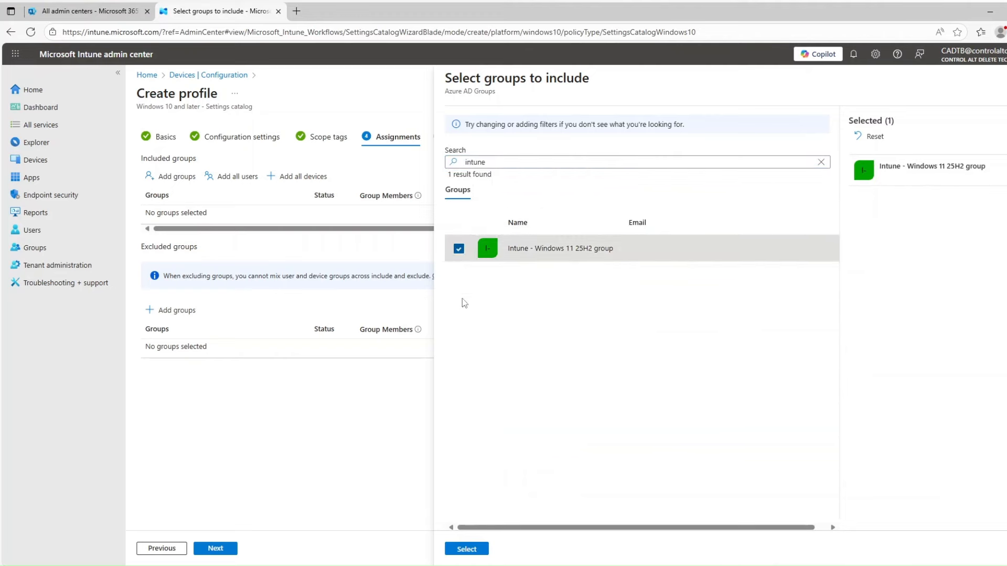
{"action": "left_click", "coordinate": [466, 548]}
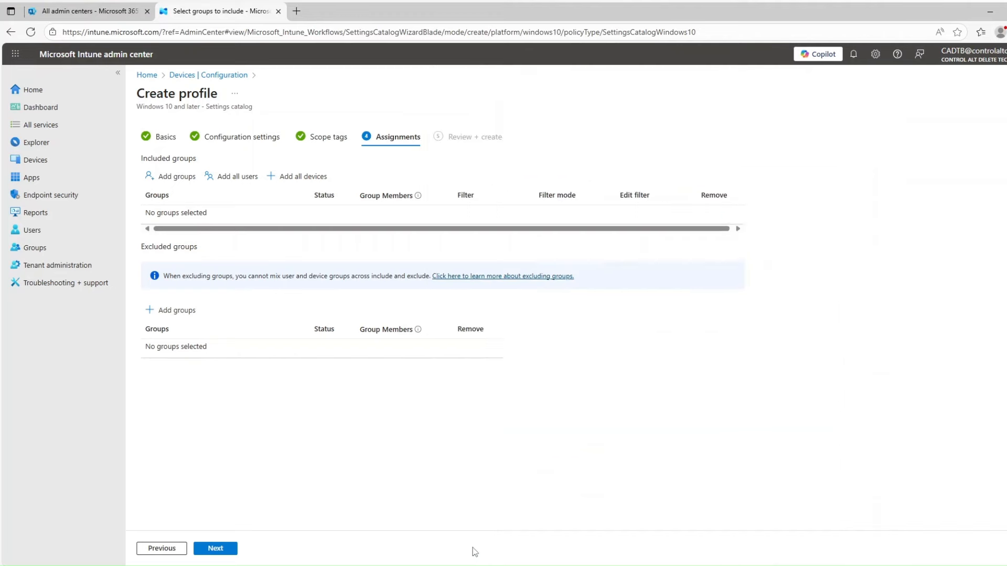
Step: Finish the assignments and create the RemoveDefaultMicrosoftStorePackages policy
{"action": "left_click", "coordinate": [226, 551]}
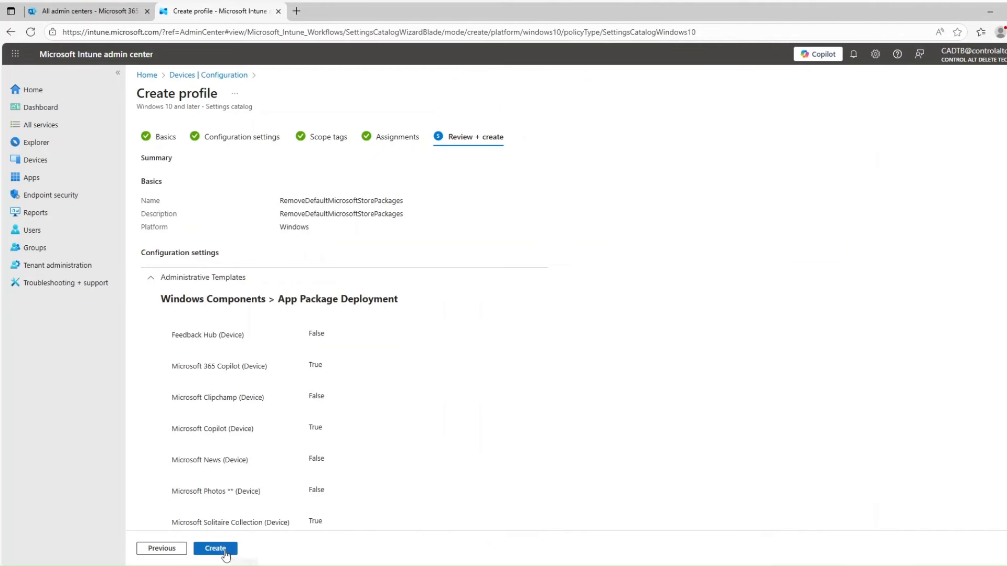
{"action": "left_click", "coordinate": [224, 551]}
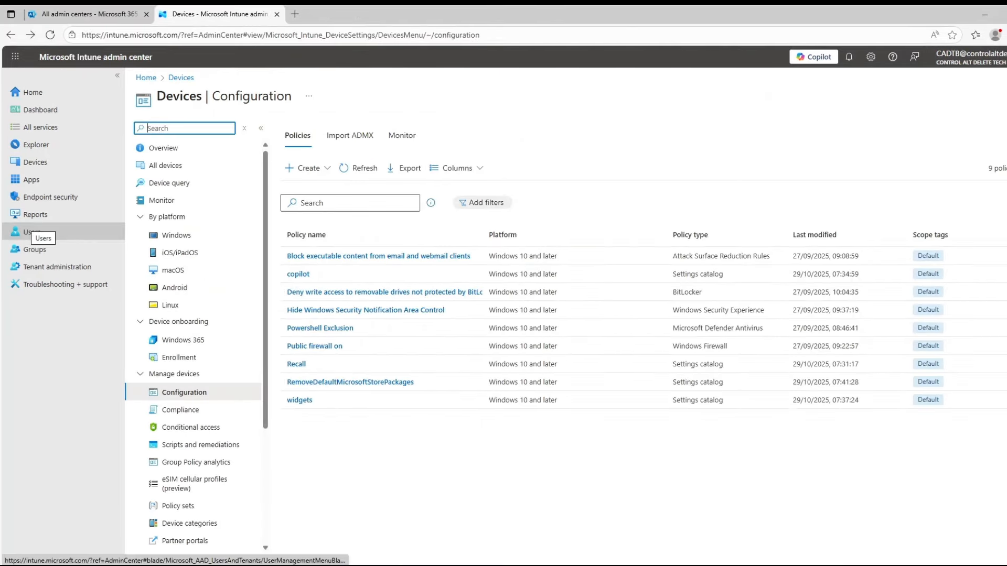
Step: Start a new configuration policy for the Windows 10 and later platform with the Settings catalog profile type
{"action": "left_click", "coordinate": [313, 170]}
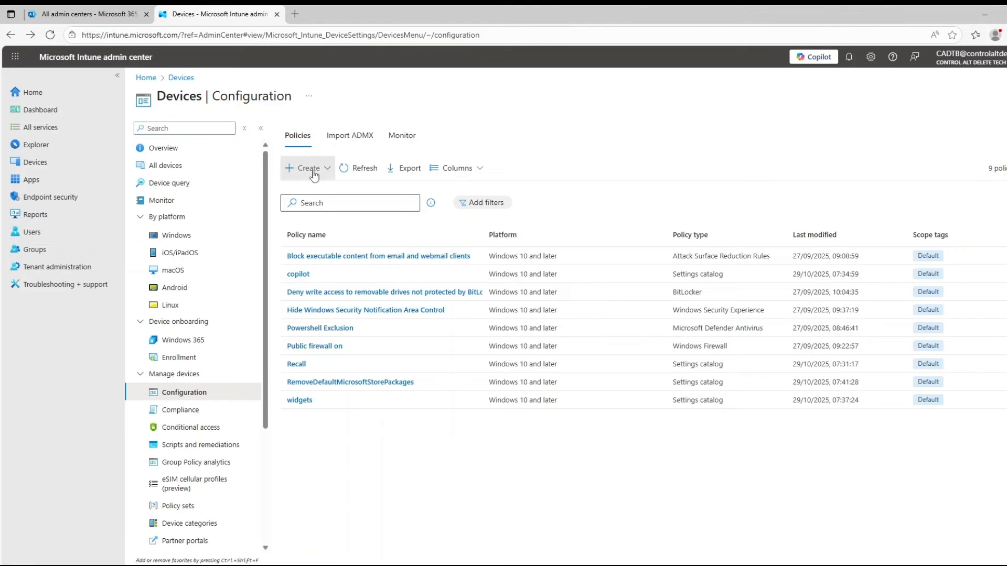
{"action": "left_click", "coordinate": [316, 189]}
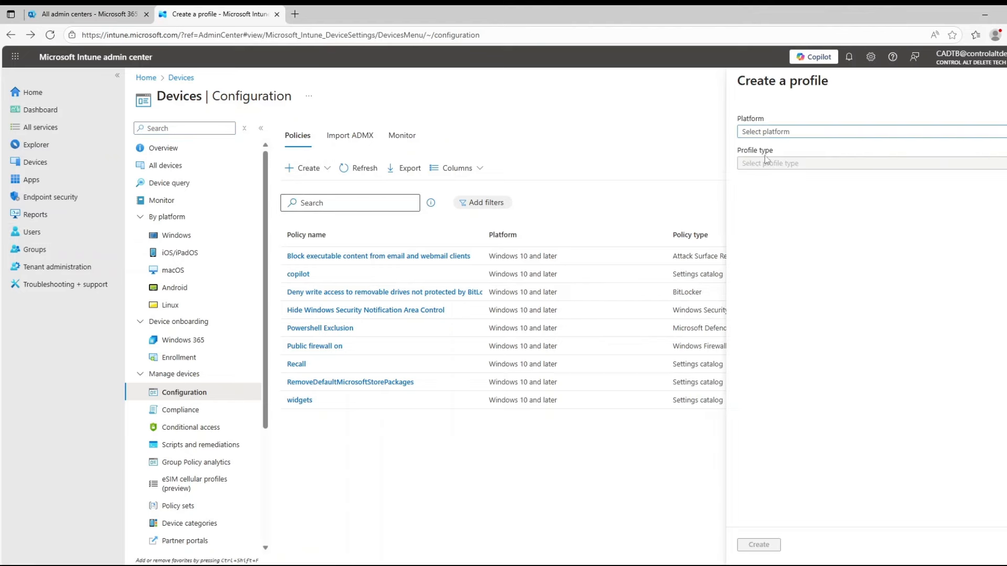
{"action": "left_click", "coordinate": [769, 134]}
{"action": "left_click", "coordinate": [784, 228]}
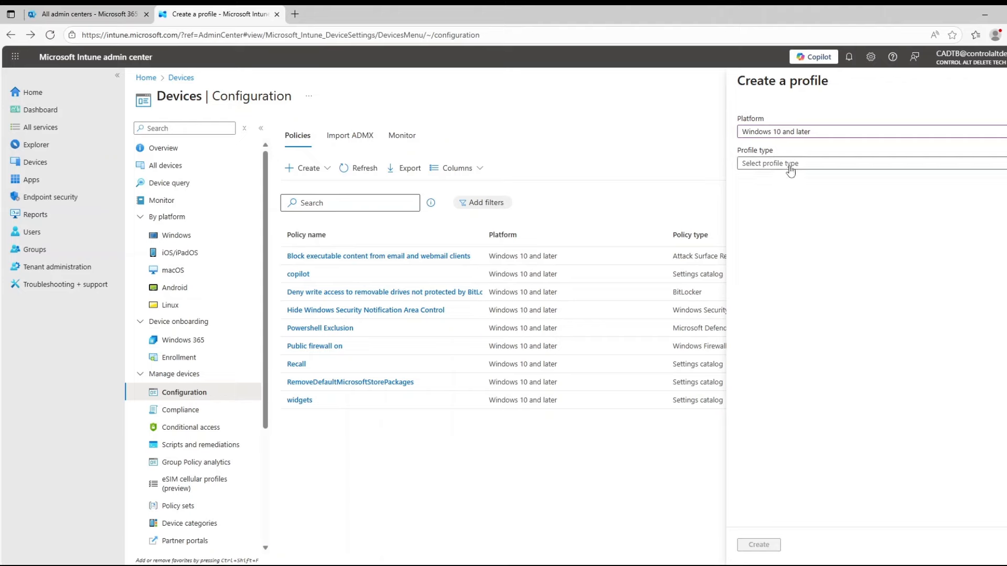
{"action": "left_click", "coordinate": [771, 163]}
{"action": "left_click", "coordinate": [789, 186]}
{"action": "left_click", "coordinate": [762, 546]}
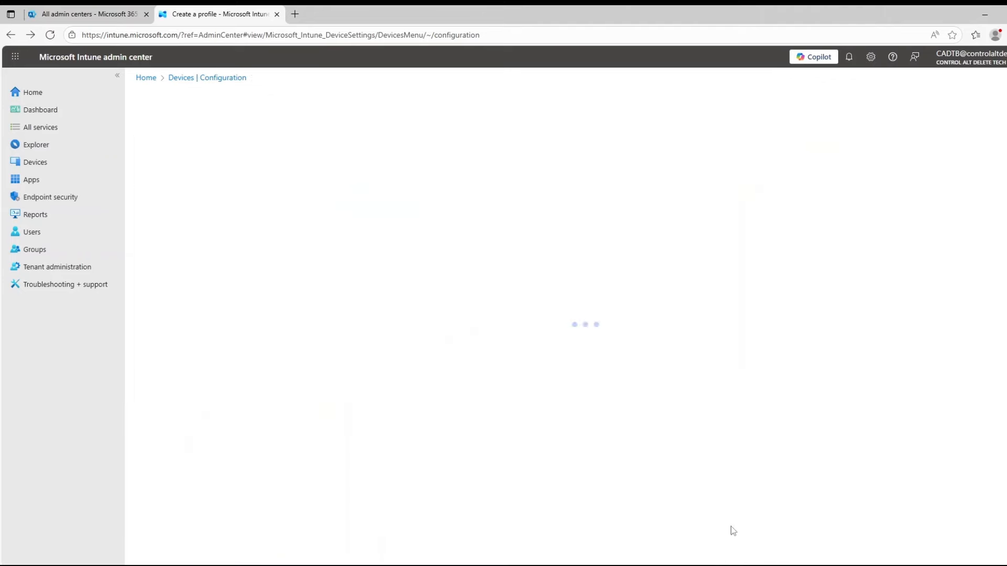
Step: Enter "configure start pins" as the profile's name and description and proceed to the configuration settings
{"action": "left_click", "coordinate": [337, 161]}
{"action": "type", "text": "configure start pins"}
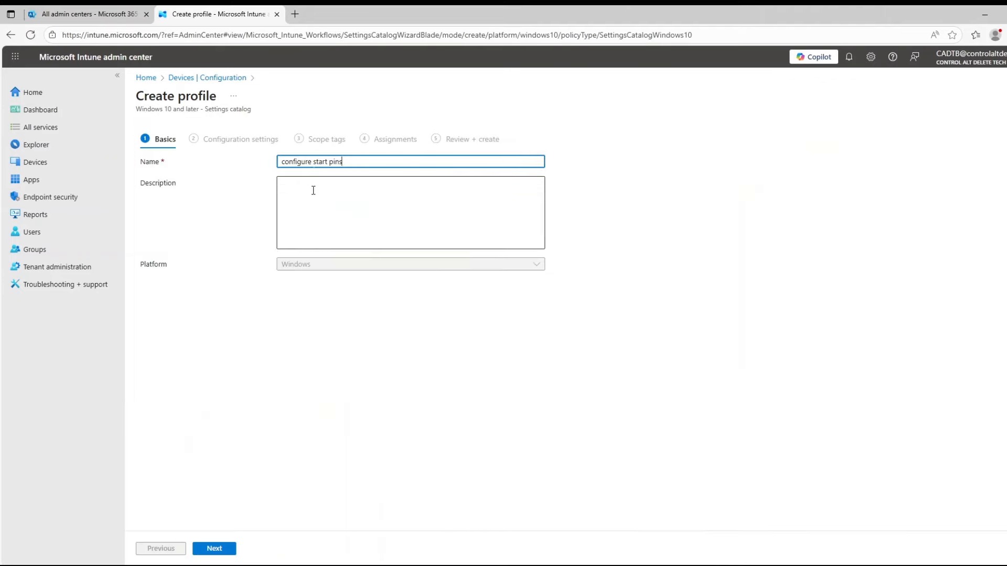
{"action": "left_click", "coordinate": [313, 190]}
{"action": "type", "text": "configure start pins"}
{"action": "left_click", "coordinate": [234, 547]}
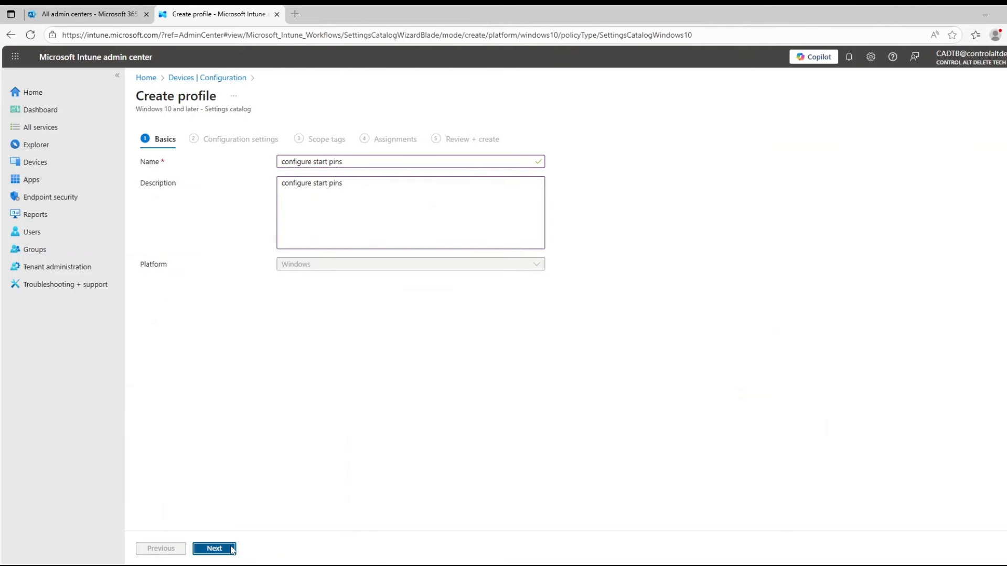
Step: Search the settings for "configure start pins" and add Configure Start Pins (User) from the Start category
{"action": "left_click", "coordinate": [168, 292]}
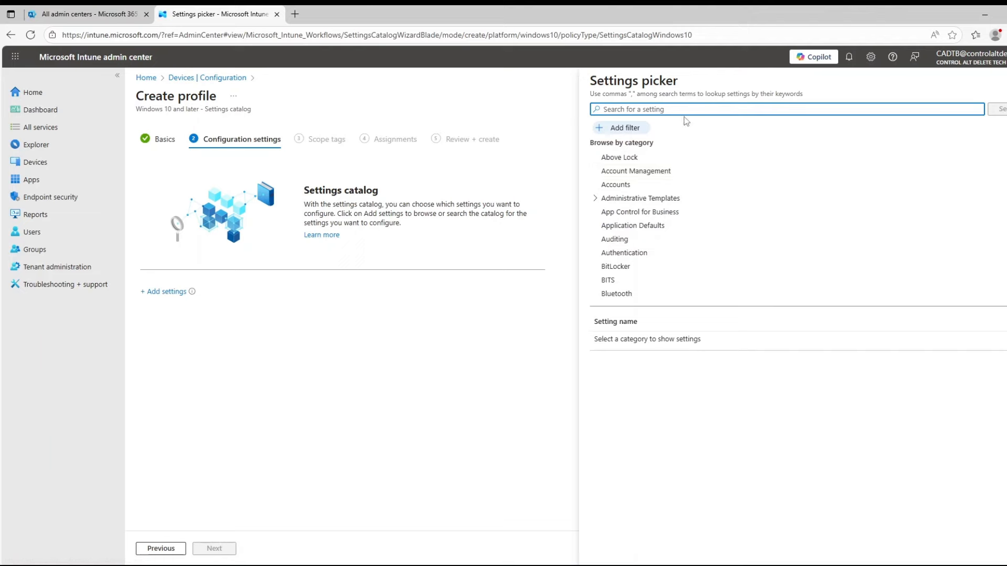
{"action": "type", "text": "configure start pins"}
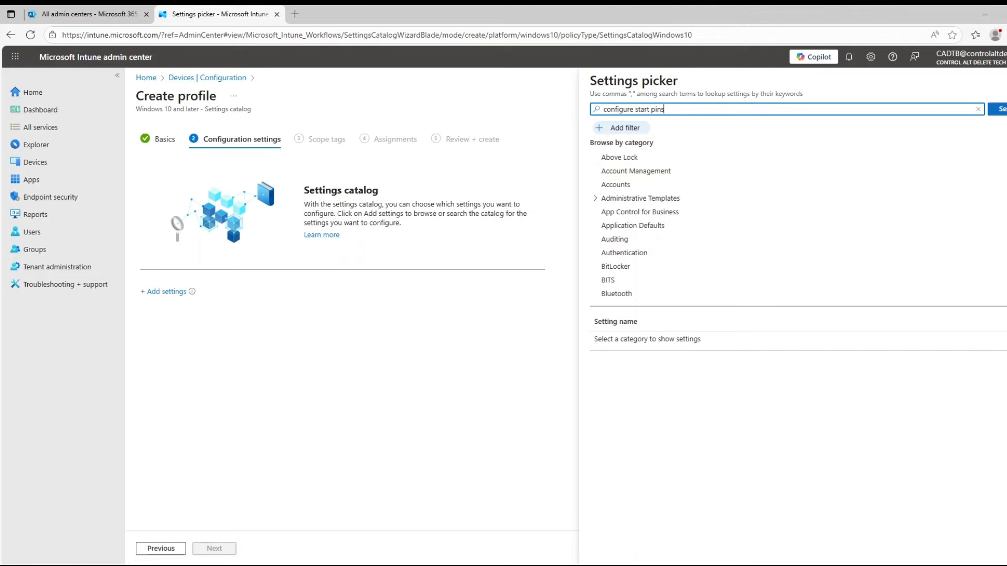
{"action": "key", "text": "Return"}
{"action": "left_click", "coordinate": [629, 159]}
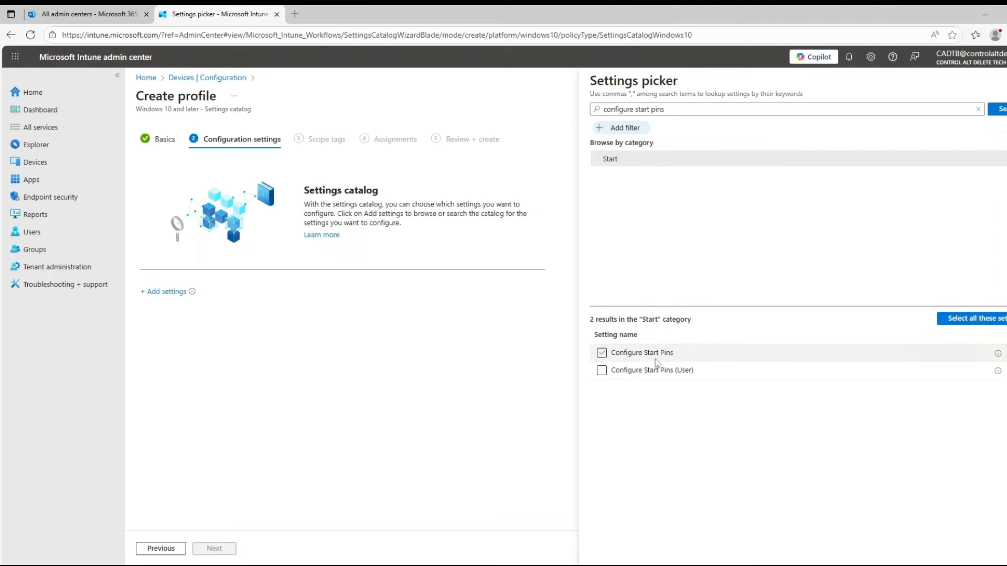
{"action": "left_click", "coordinate": [602, 371]}
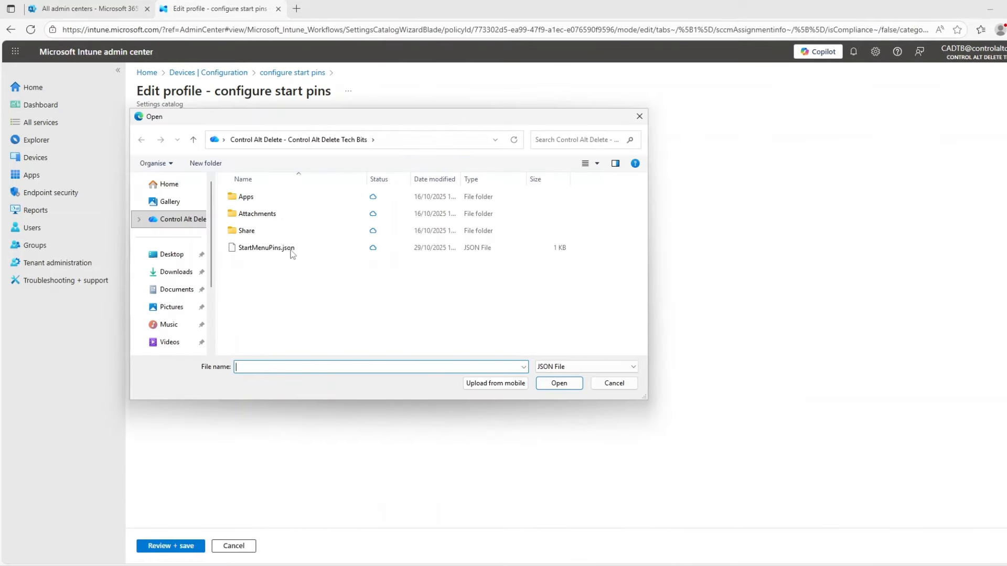
Step: Import StartMenuPins.json as the JSON value for Configure Start Pins (User) and review the imported code
{"action": "left_click", "coordinate": [288, 250]}
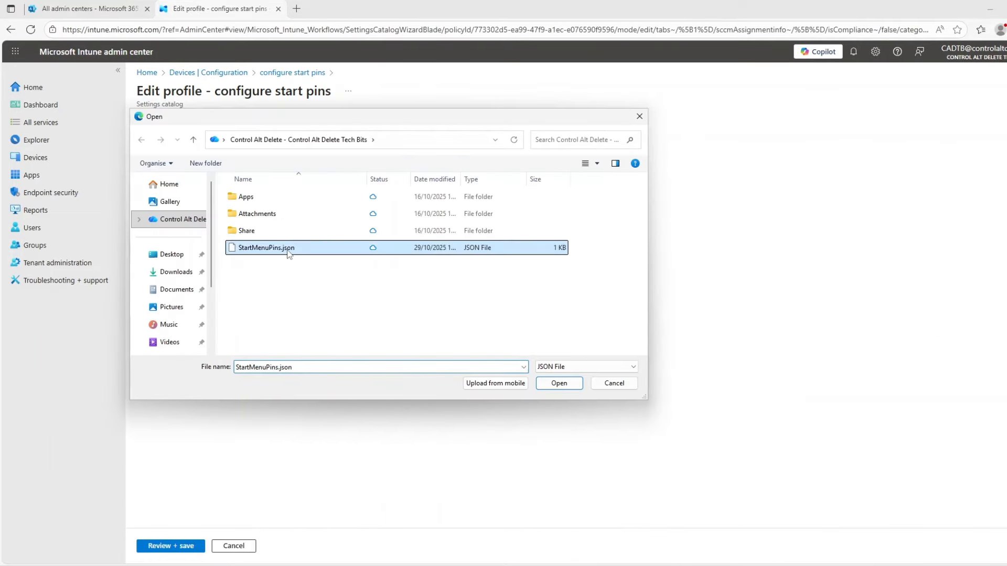
{"action": "left_click", "coordinate": [559, 383]}
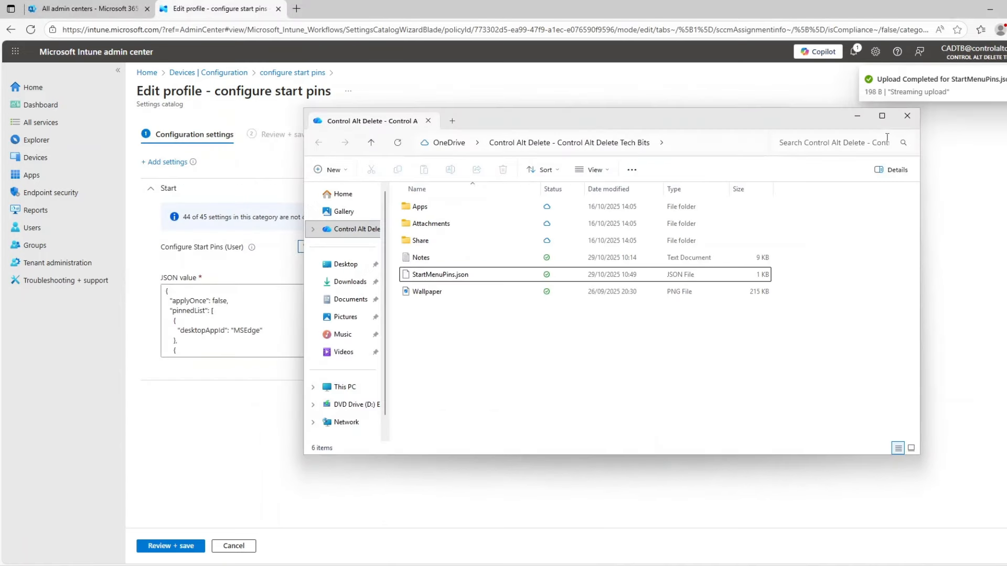
{"action": "left_click", "coordinate": [907, 115]}
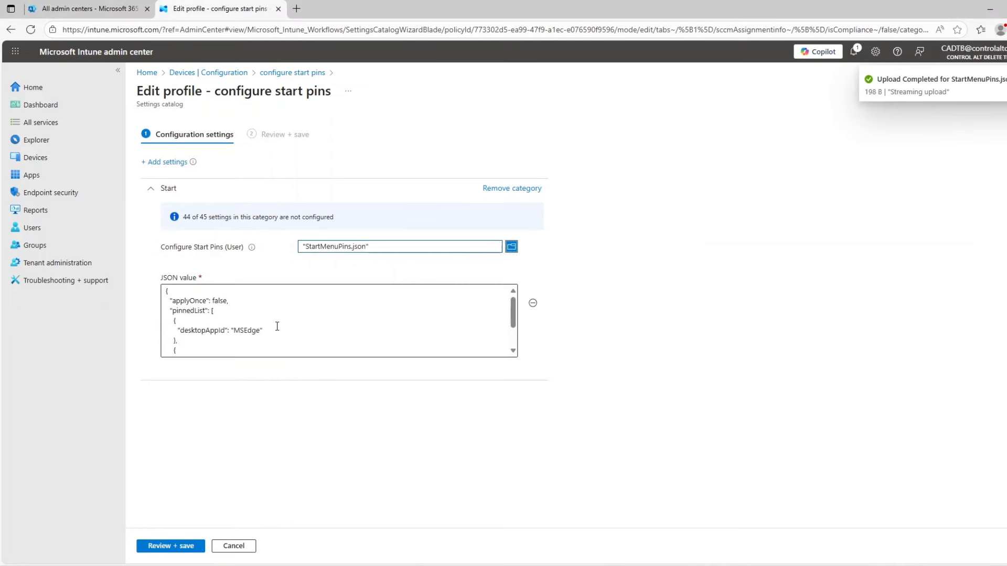
{"action": "mouse_move", "coordinate": [513, 315]}
{"action": "left_mouse_down"}
{"action": "mouse_move", "coordinate": [513, 347]}
{"action": "mouse_move", "coordinate": [513, 307]}
{"action": "left_mouse_up"}
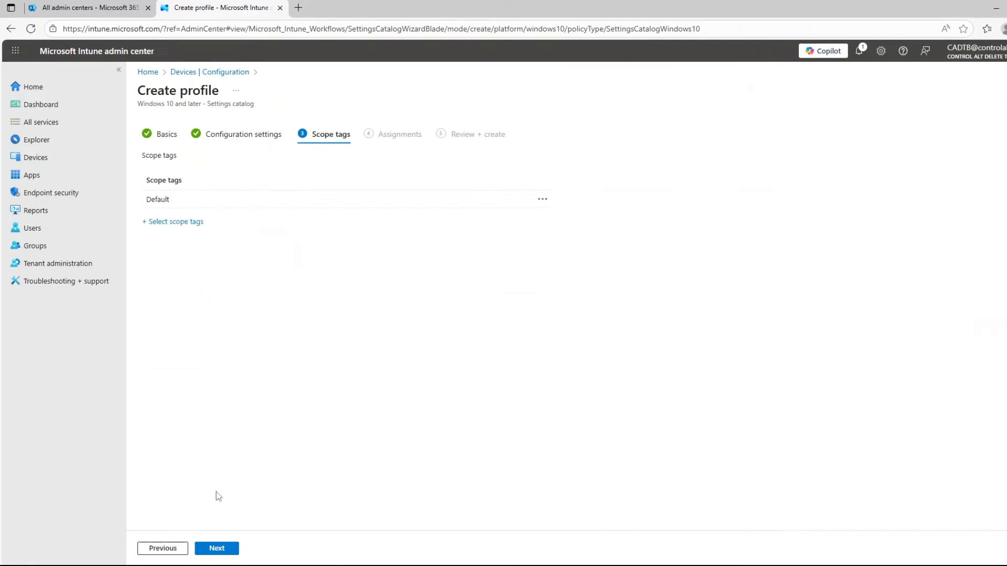
Step: Keep the Default scope tag, search the groups for "intune" and include the Intune - Windows 11 25H2 group in the start pins policy's assignments
{"action": "left_click", "coordinate": [217, 548]}
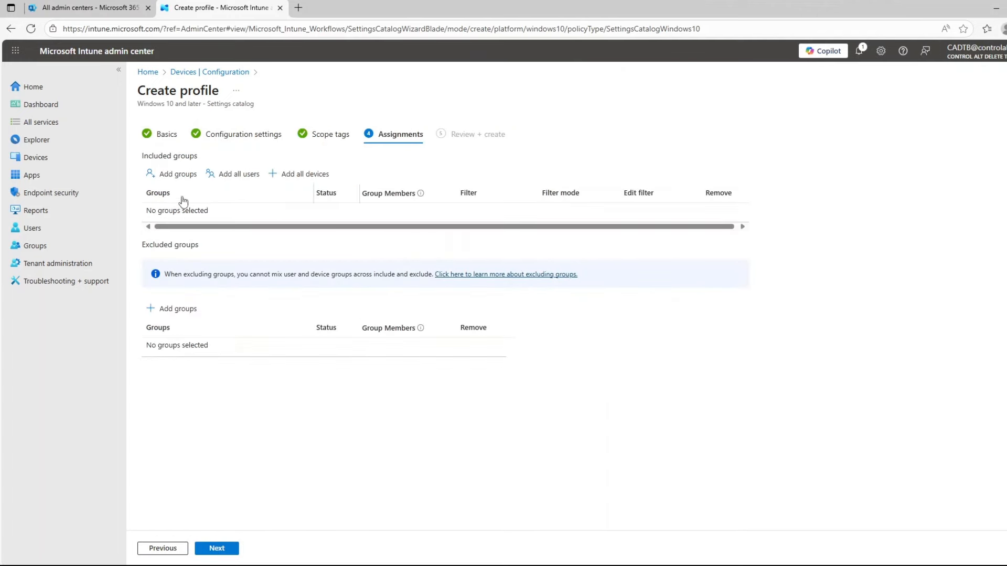
{"action": "left_click", "coordinate": [174, 175]}
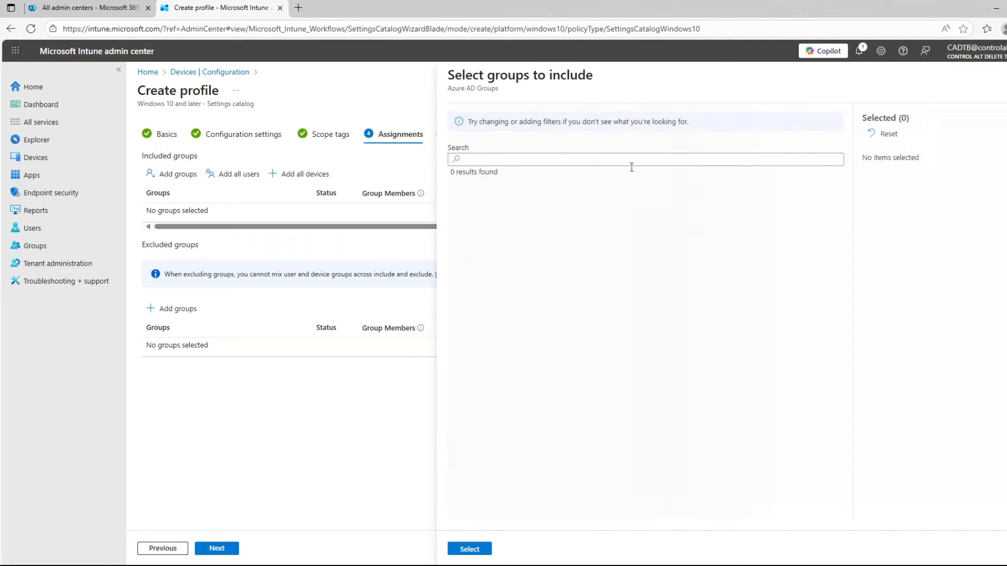
{"action": "left_click", "coordinate": [533, 163]}
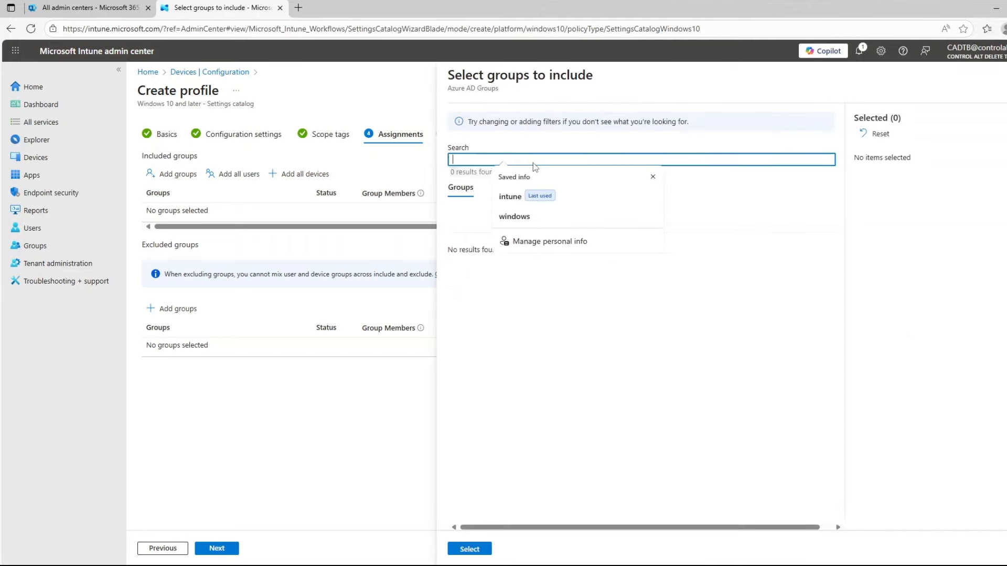
{"action": "left_click", "coordinate": [510, 196]}
{"action": "left_click", "coordinate": [462, 246]}
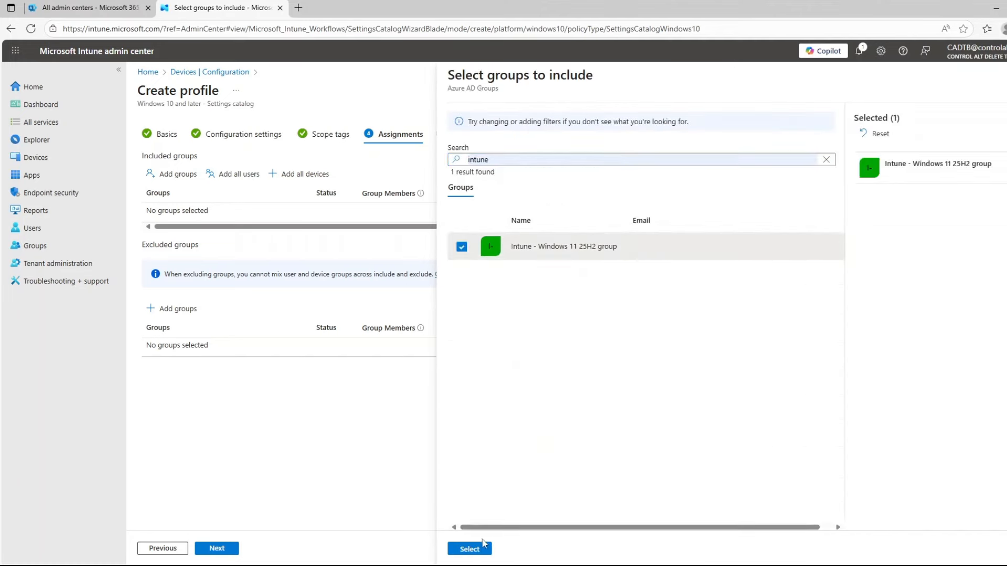
{"action": "left_click", "coordinate": [469, 550]}
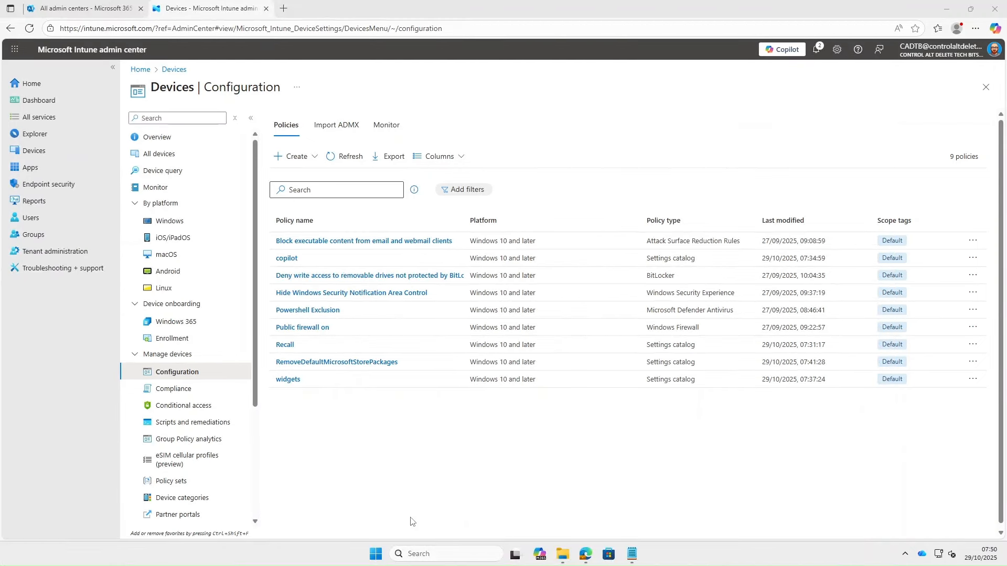
Step: In Windows Settings, open the management info of the connected work or school account and sync the device
{"action": "left_click", "coordinate": [425, 553]}
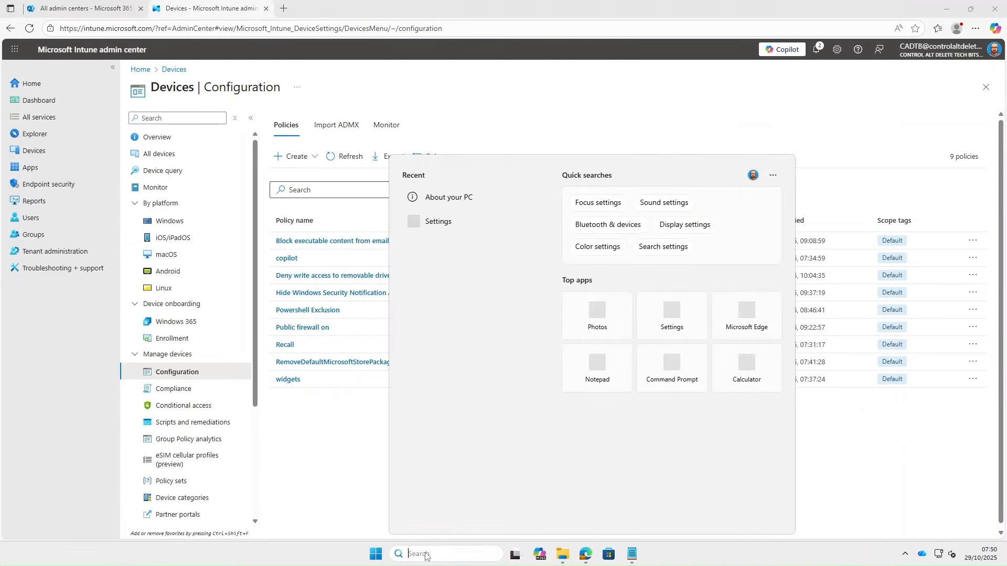
{"action": "type", "text": "settings"}
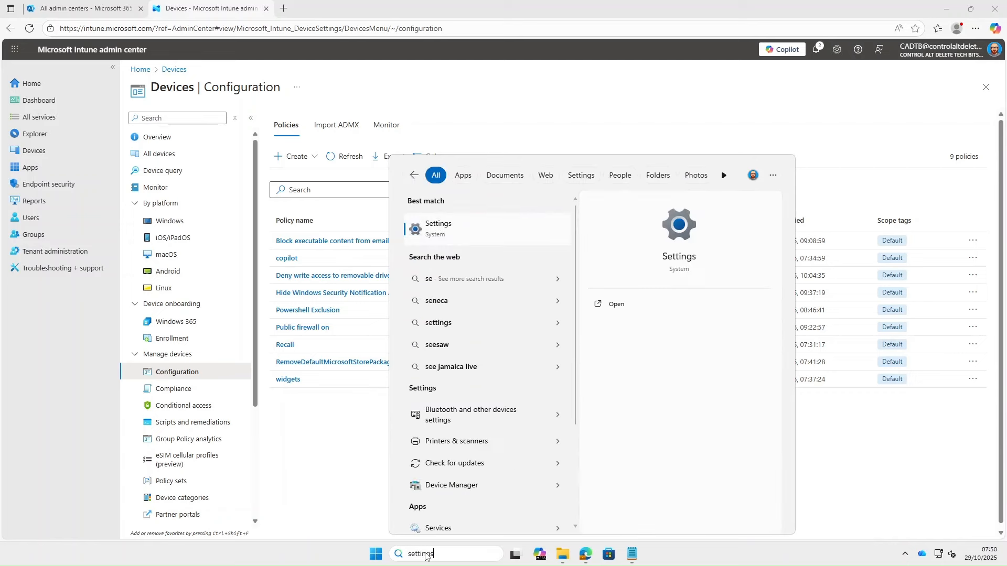
{"action": "left_click", "coordinate": [452, 227]}
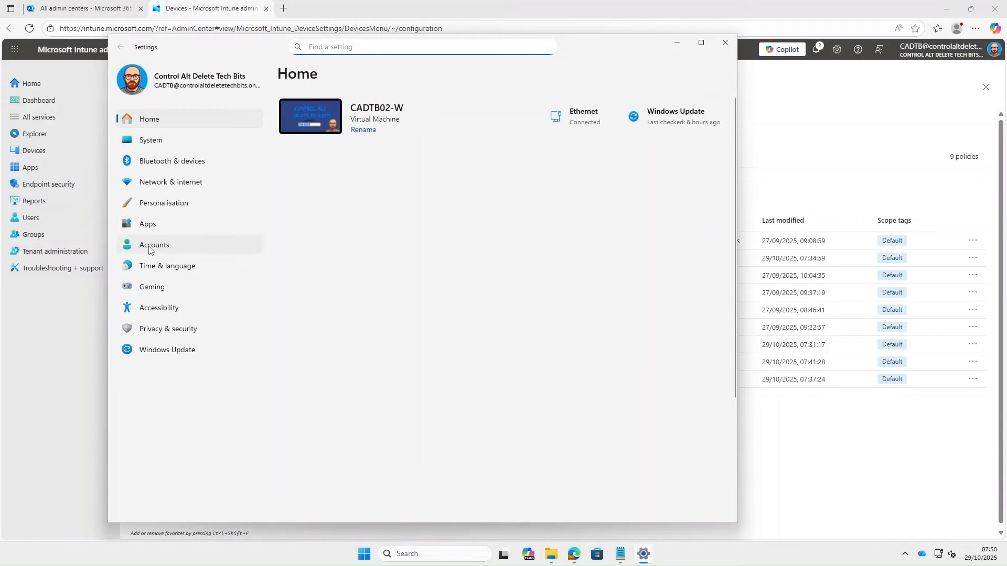
{"action": "left_click", "coordinate": [150, 250]}
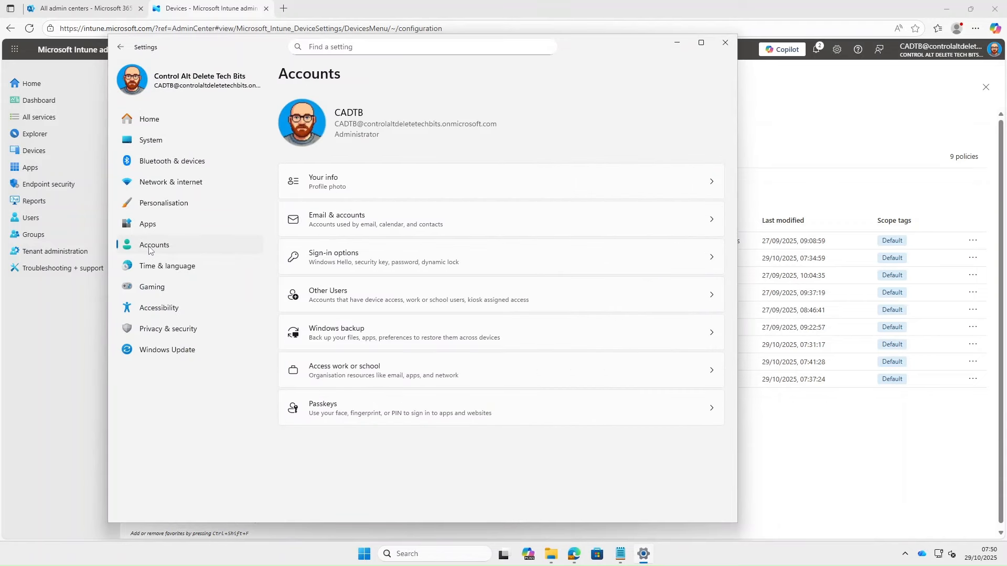
{"action": "left_click", "coordinate": [521, 376]}
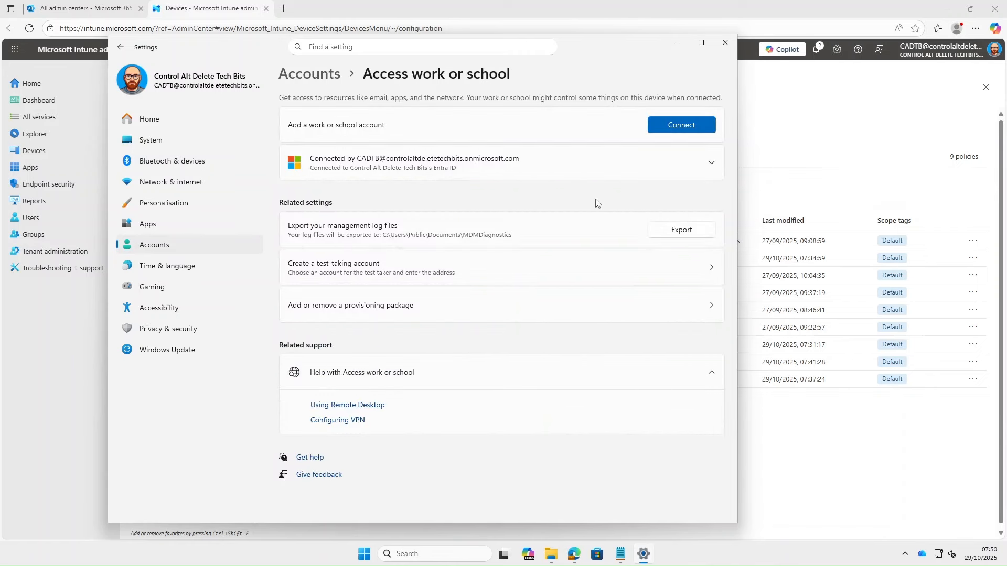
{"action": "left_click", "coordinate": [580, 169]}
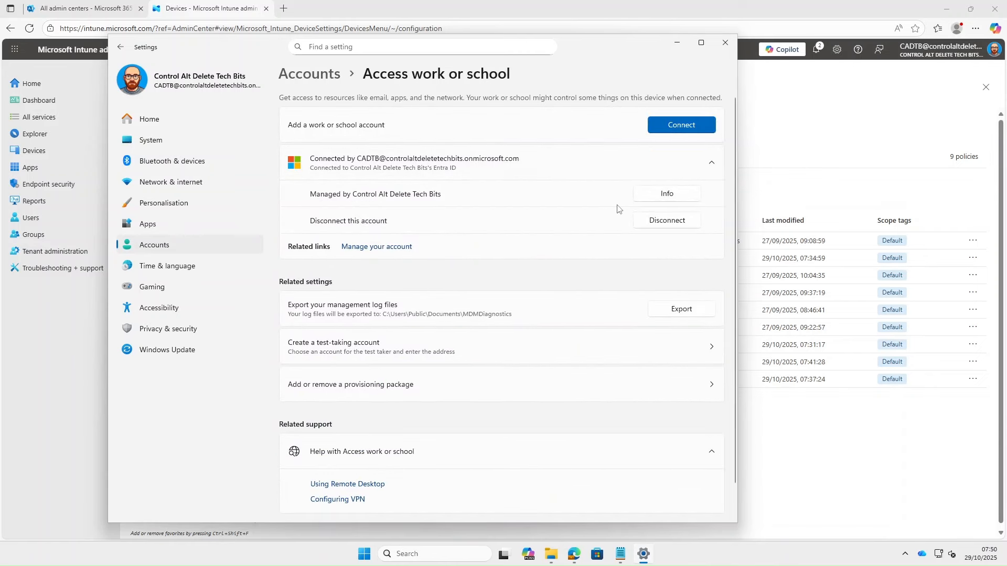
{"action": "left_click", "coordinate": [649, 201]}
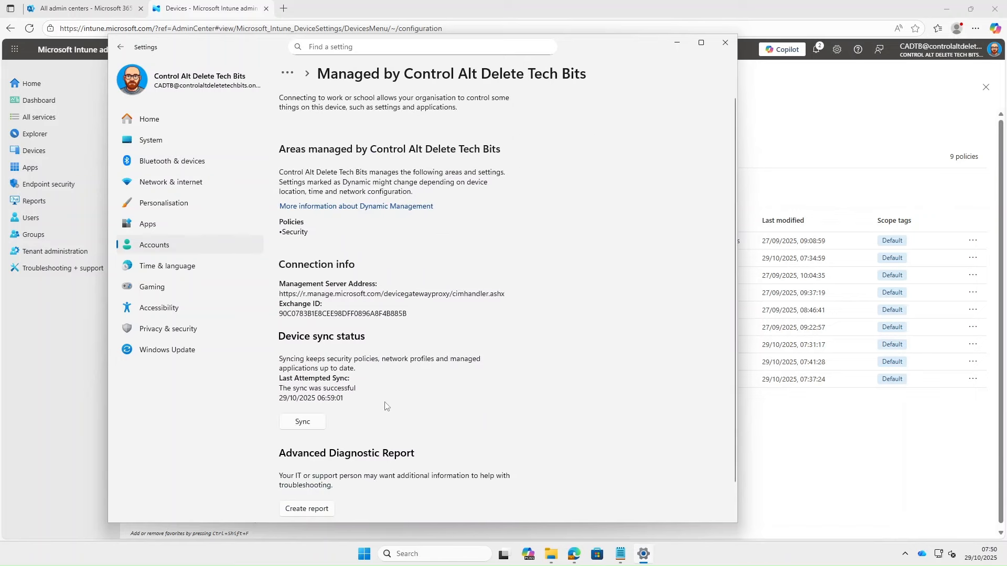
{"action": "left_click", "coordinate": [303, 422]}
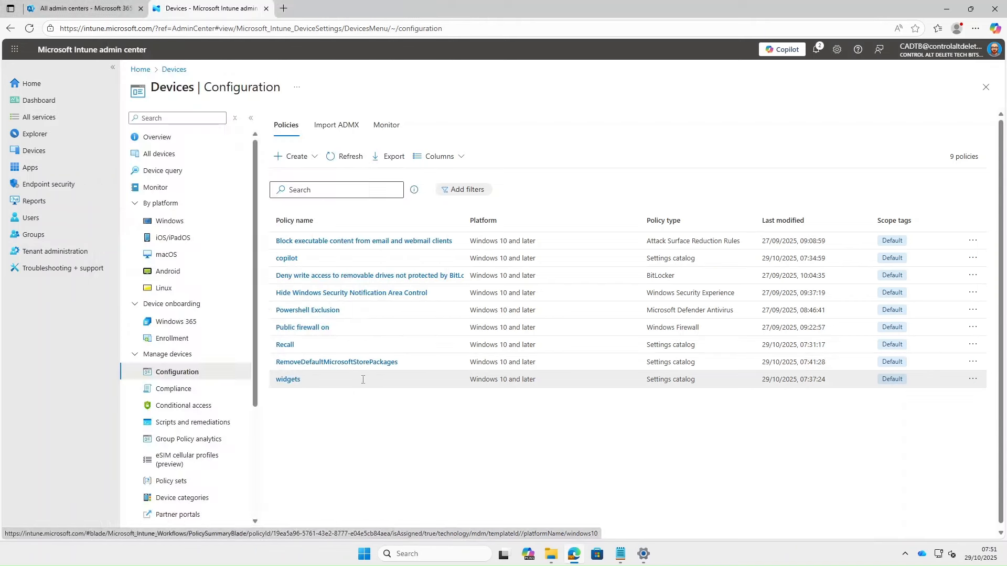
Step: Back in the Intune admin center, open the CADTB02-W device from all devices and sync it
{"action": "left_click", "coordinate": [169, 156]}
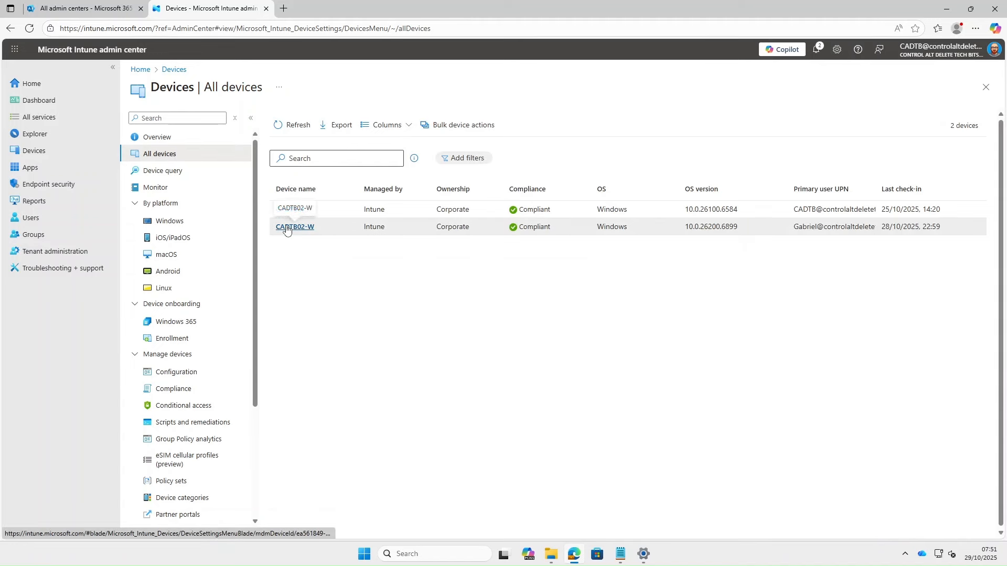
{"action": "left_click", "coordinate": [286, 229]}
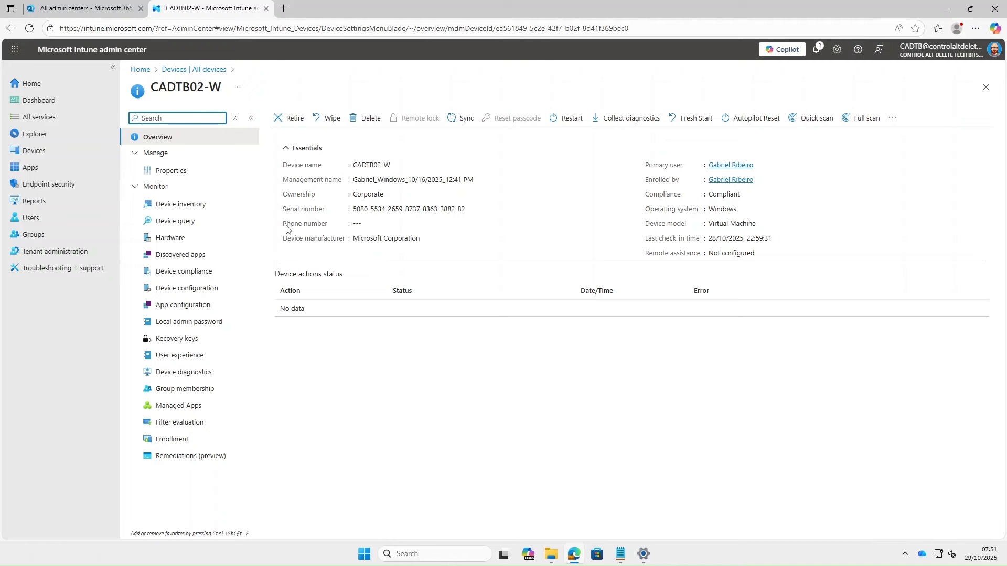
{"action": "left_click", "coordinate": [466, 120]}
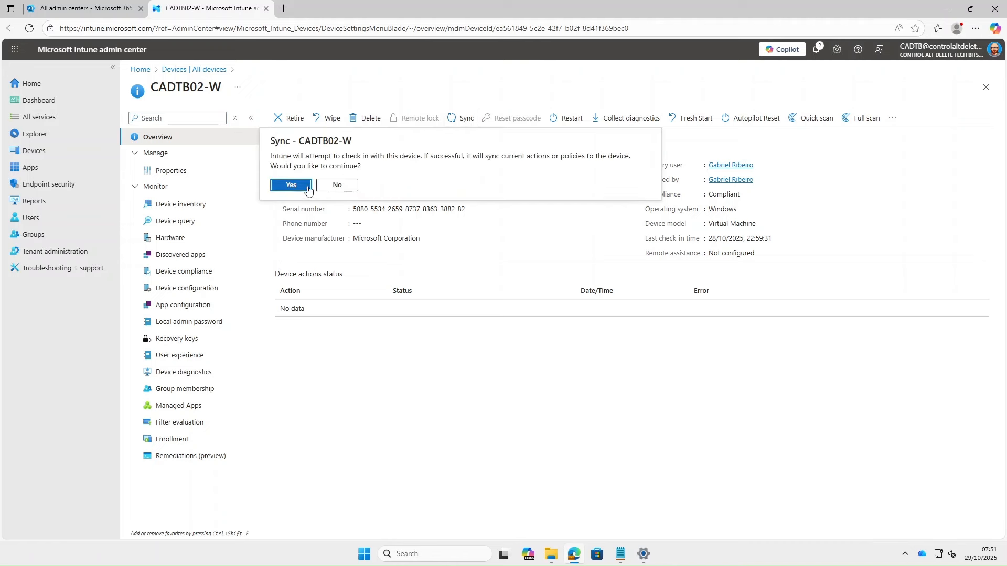
{"action": "left_click", "coordinate": [292, 187]}
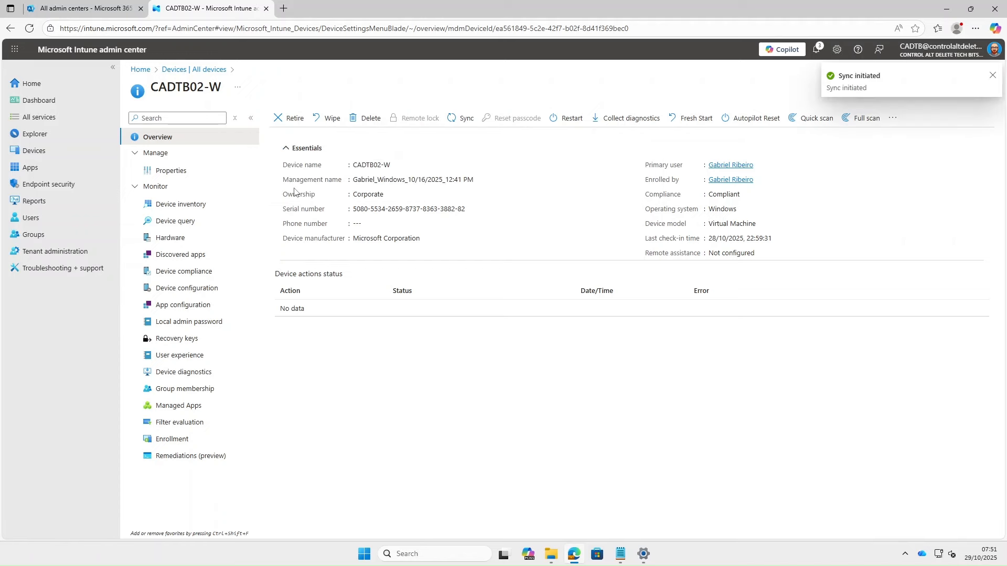